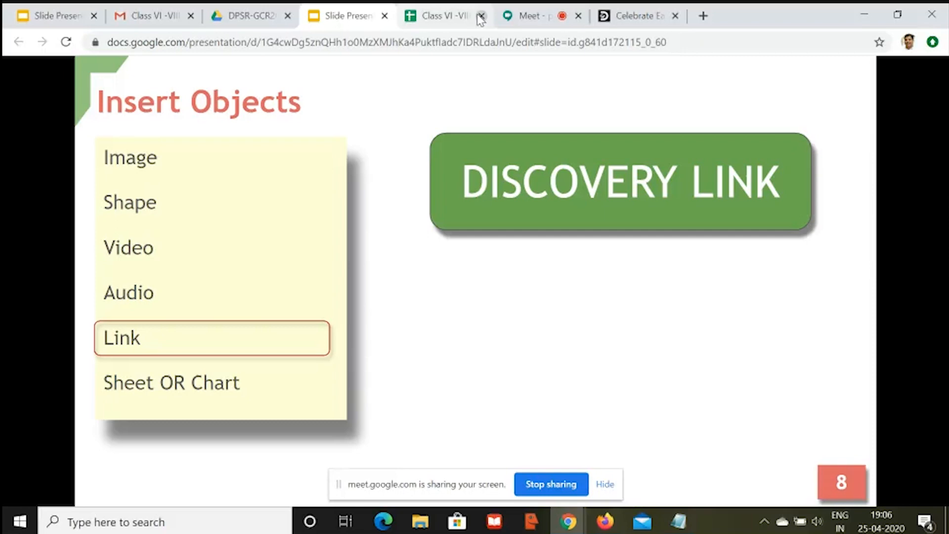
Step: Exit the slideshow and duplicate slide 8, the Link slide of the Insert Objects series
key(Escape)
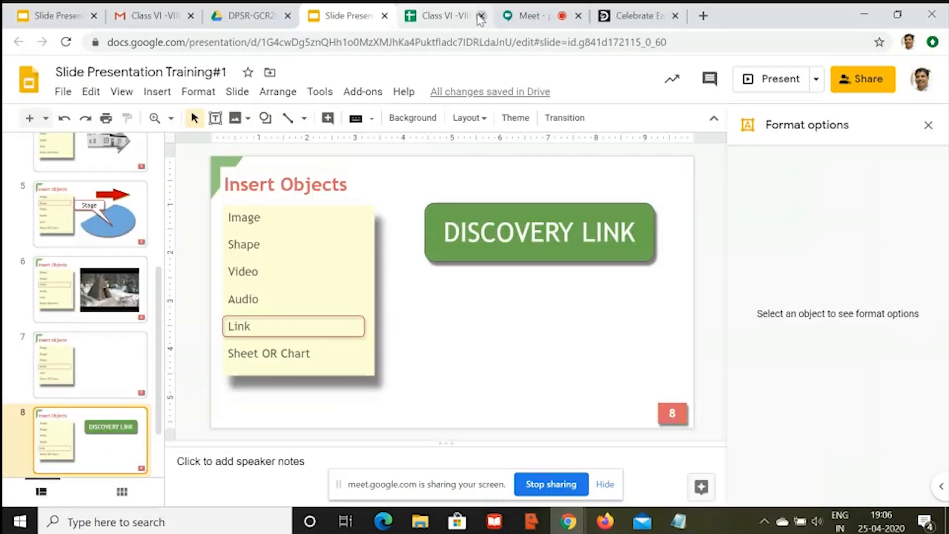
click(228, 98)
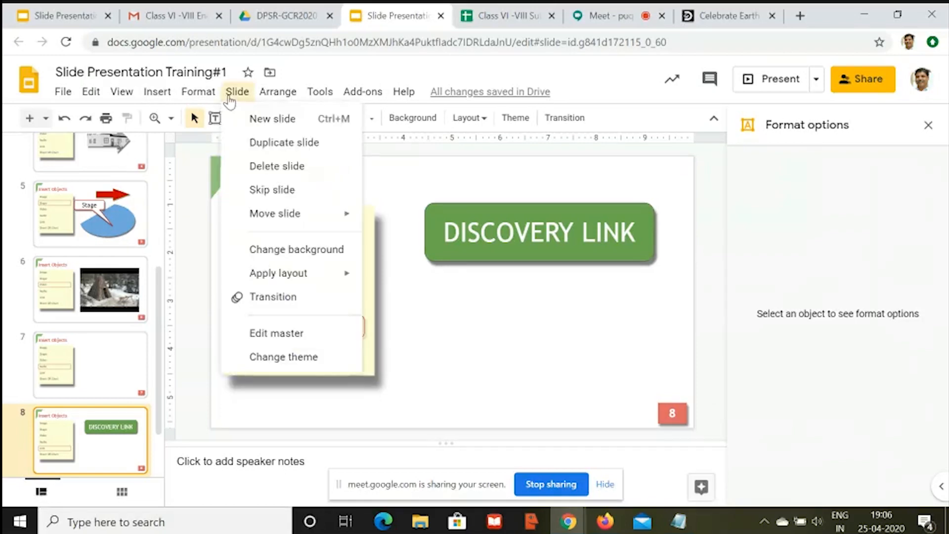
click(255, 144)
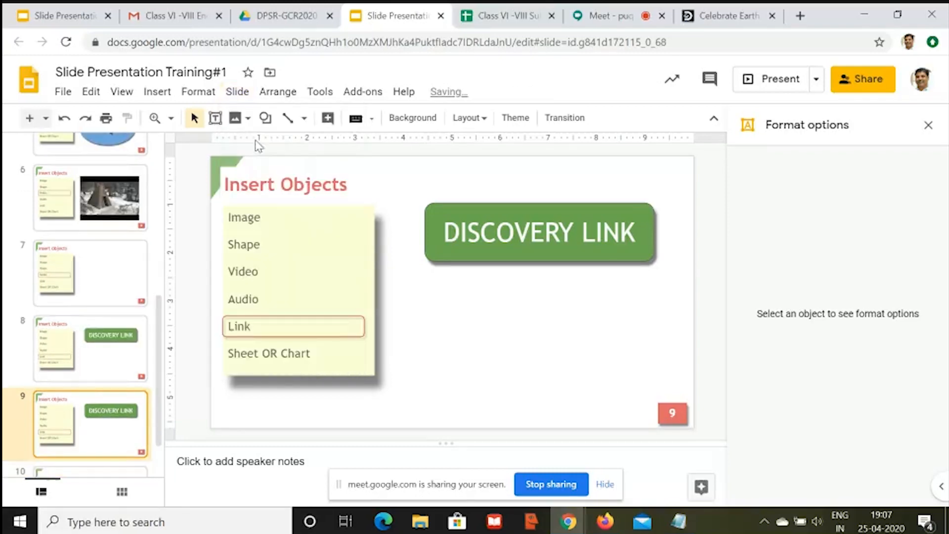
Step: On the duplicated slide, move the red highlight box down onto Sheet OR Chart and delete the DISCOVERY LINK button
click(328, 320)
key(Down)
key(Down)
key(Down)
key(Down)
key(Down)
key(Down)
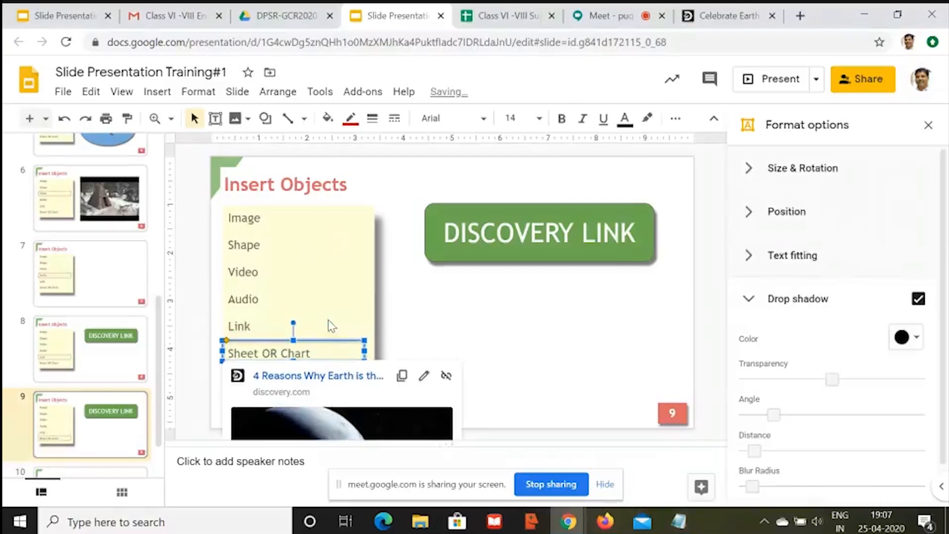
key(Down)
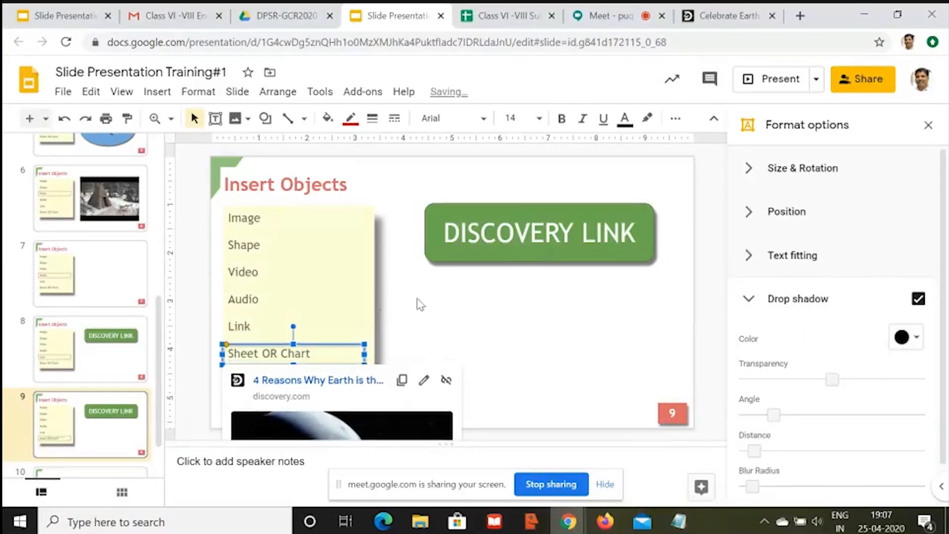
key(shift+Up)
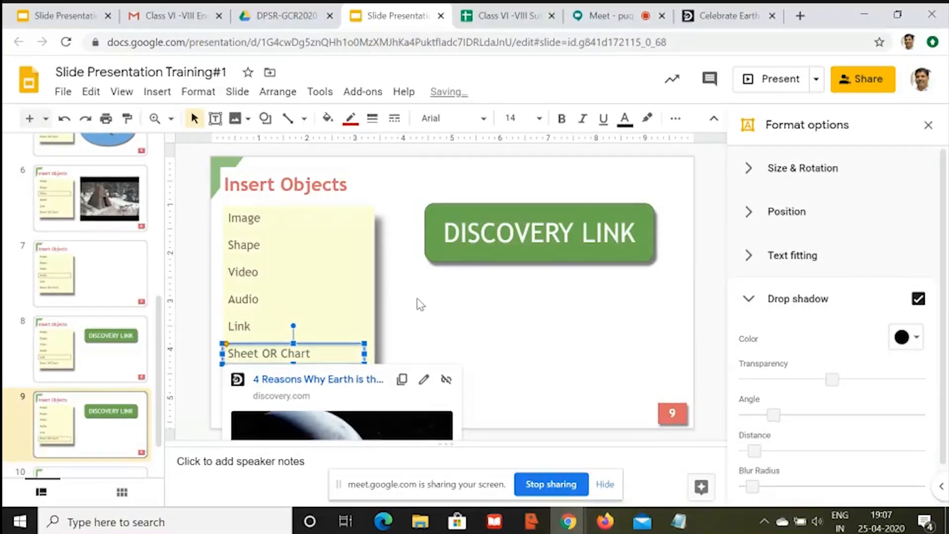
click(464, 252)
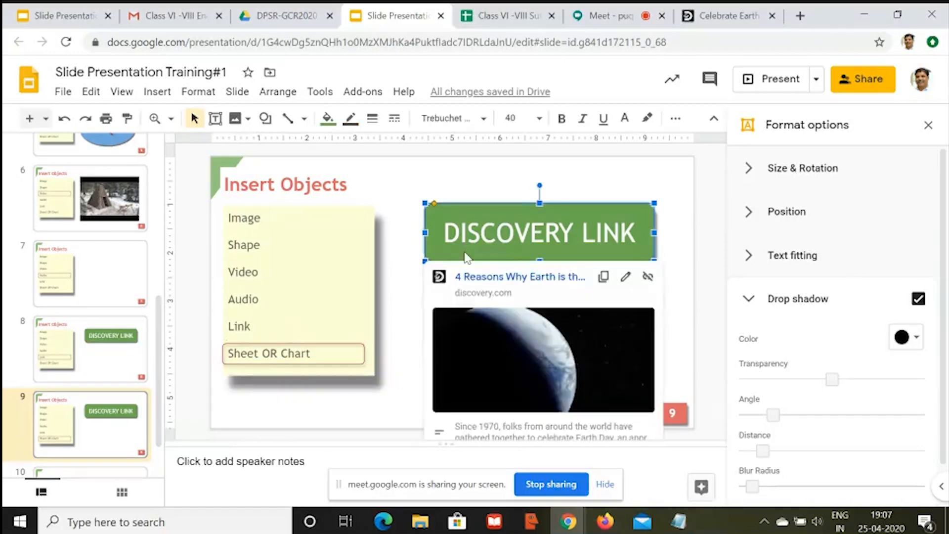
key(Delete)
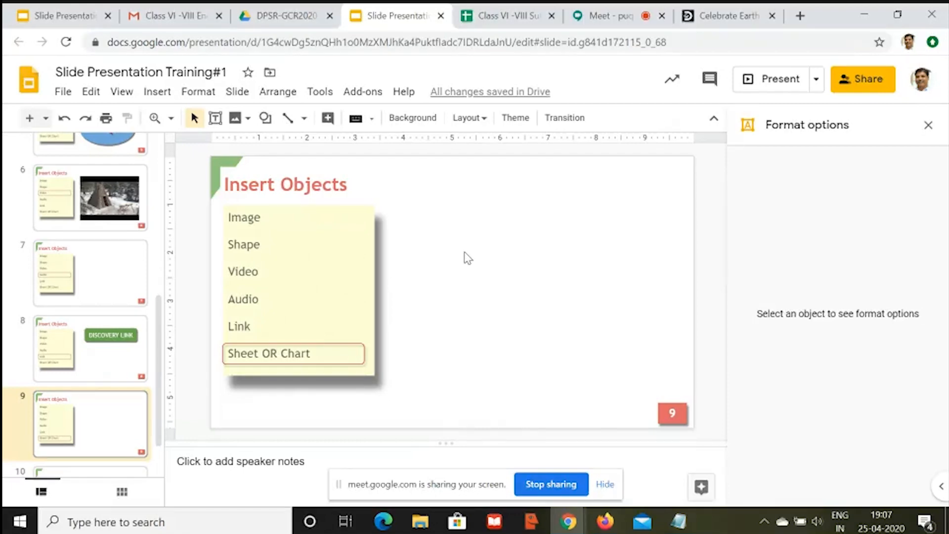
Step: Switch to Google Drive and create a new Google Sheets spreadsheet in the shared DPSR-GCR2020 folder
click(265, 17)
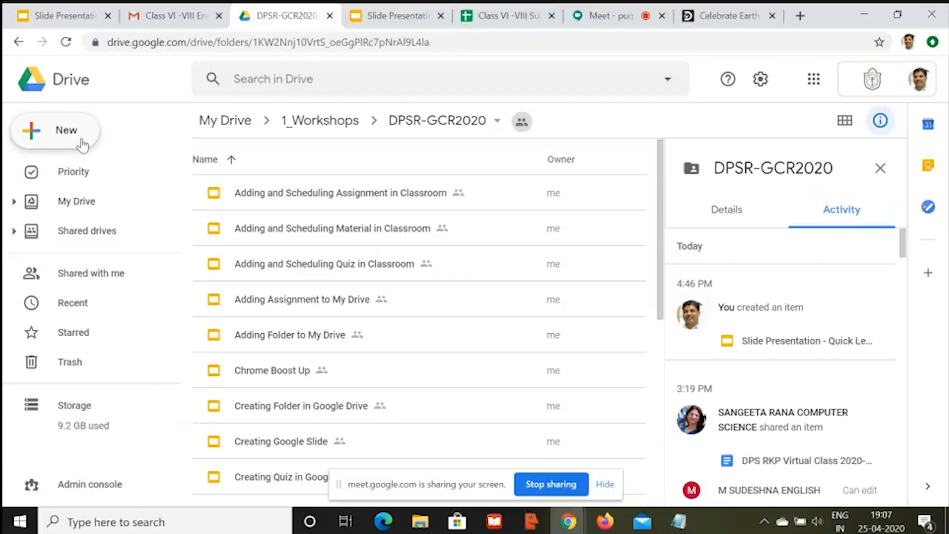
click(82, 145)
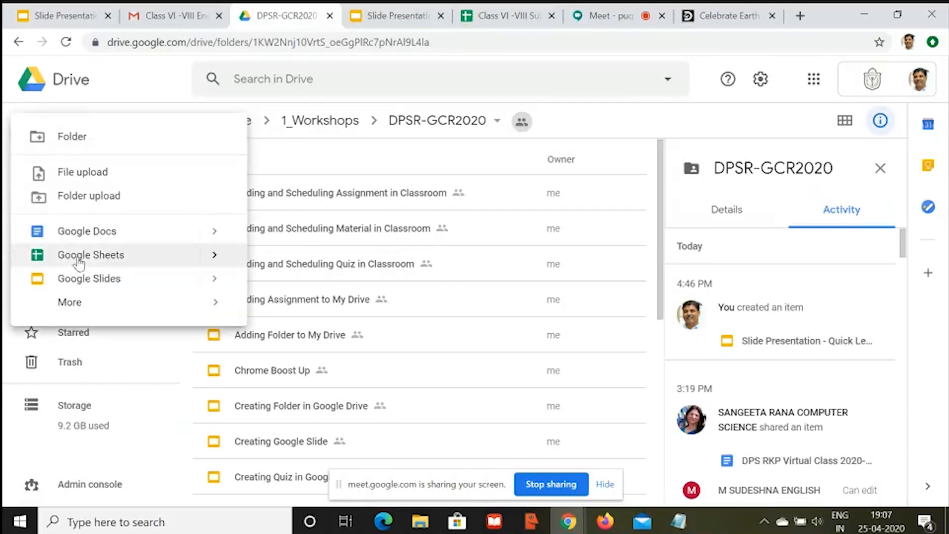
click(80, 261)
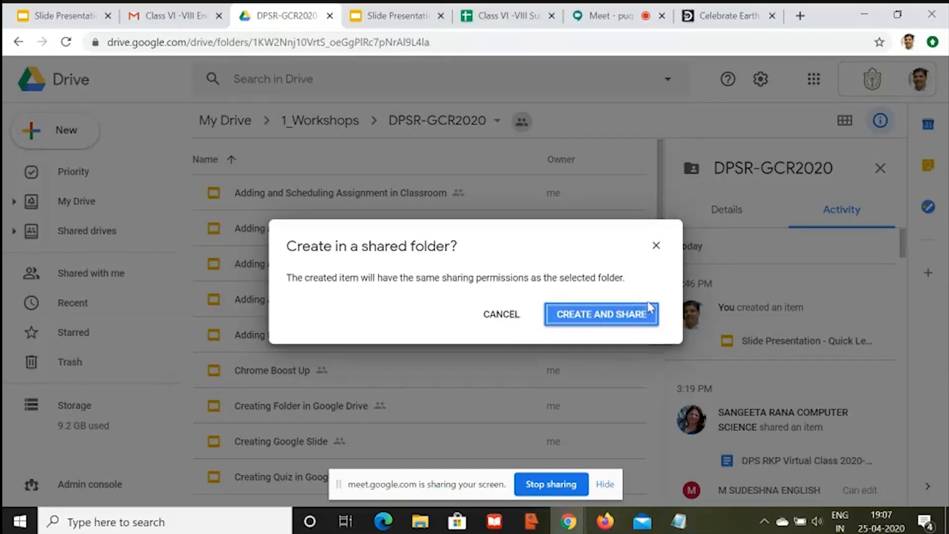
click(626, 317)
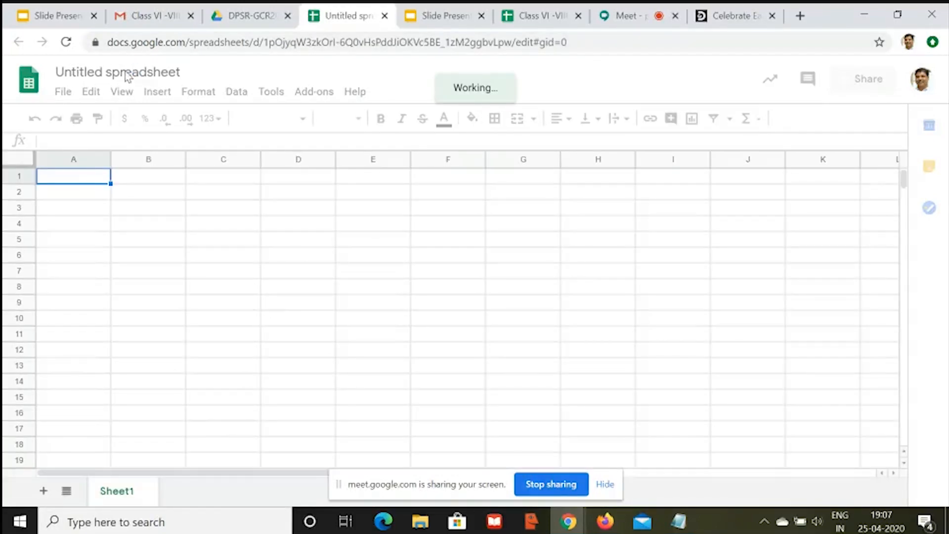
Step: Rename the untitled spreadsheet as "Temeprature Records of 4 Cities"
click(127, 73)
click(127, 72)
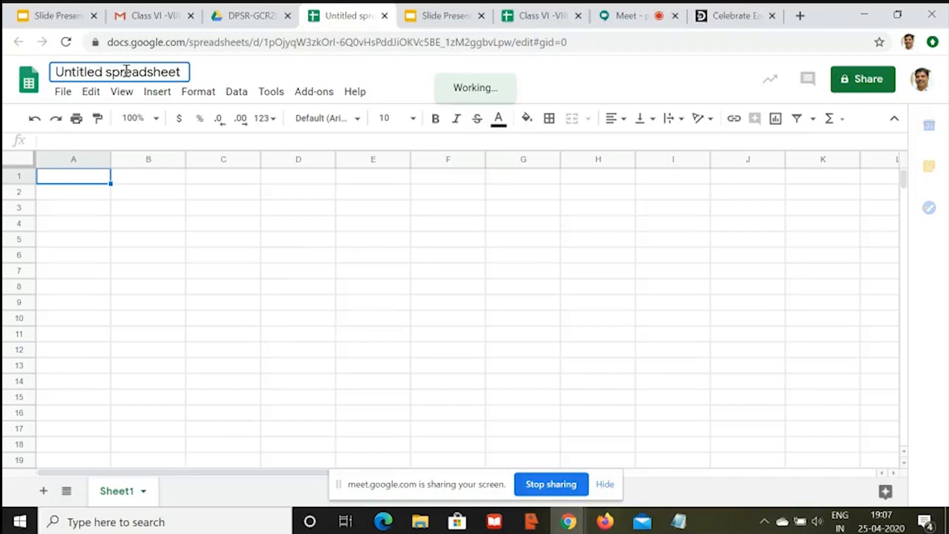
triple_click(126, 71)
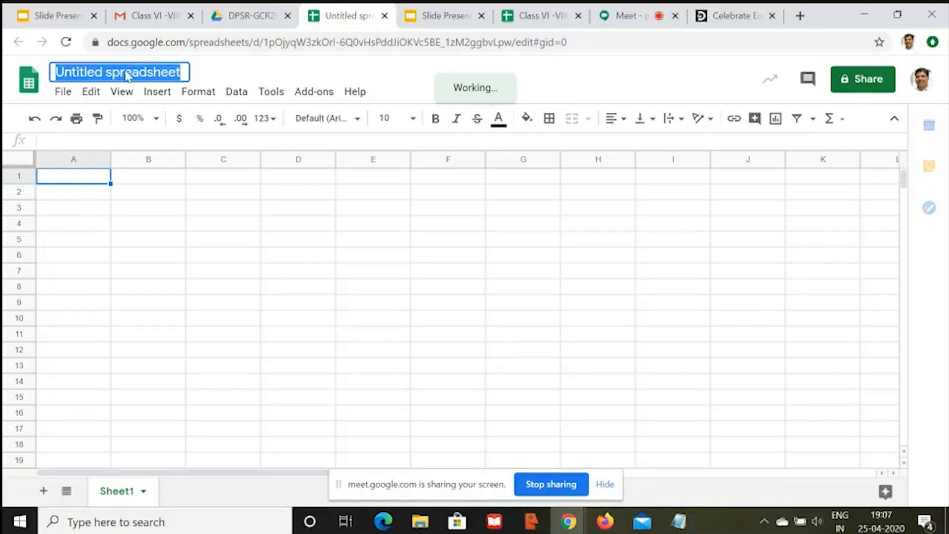
text(Temepra)
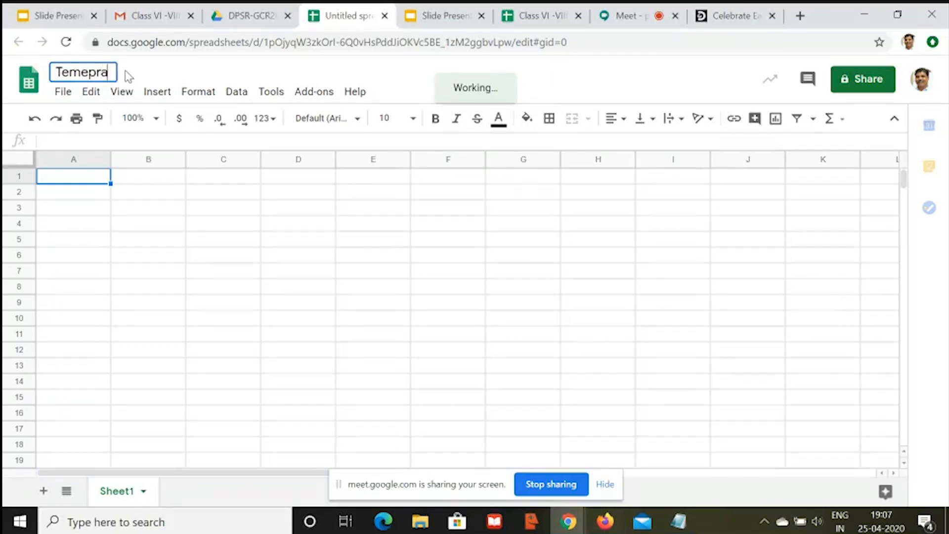
text(ture)
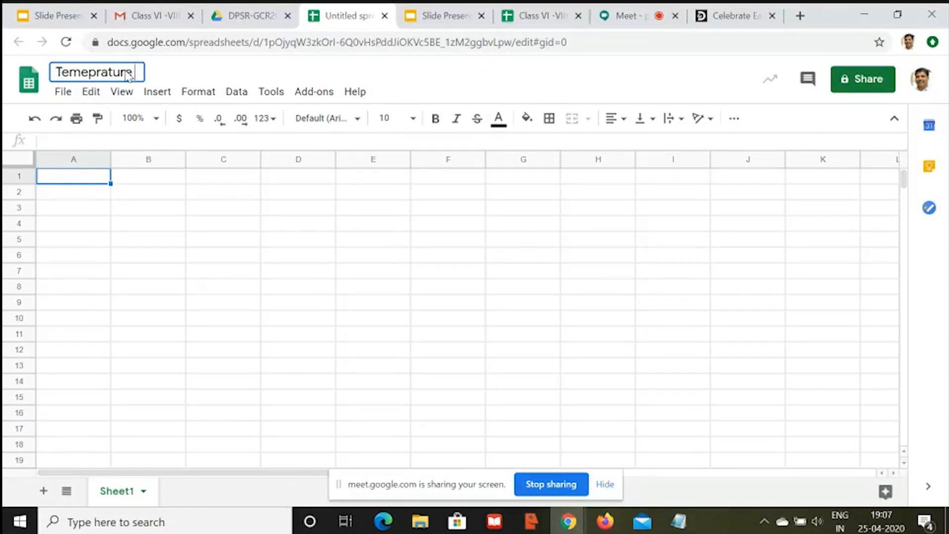
text( Records)
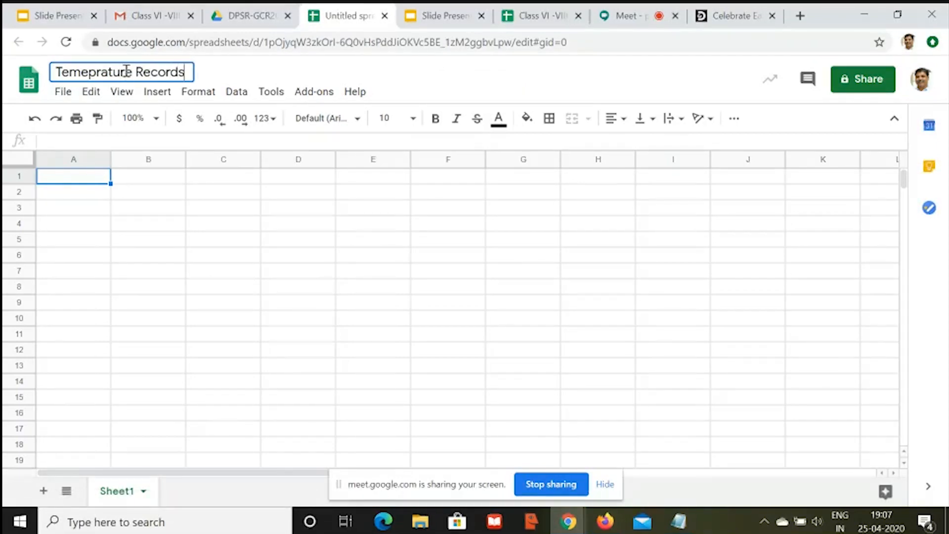
text( of 4)
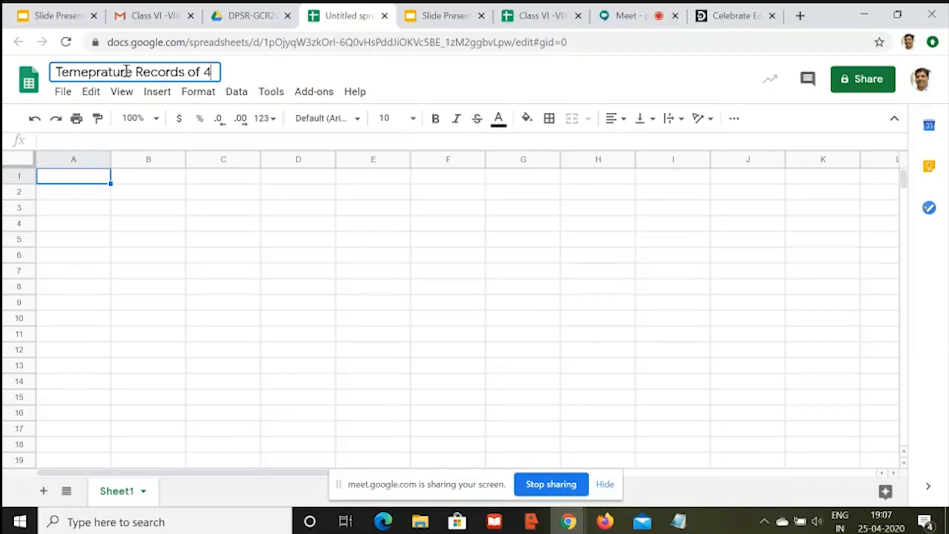
text( Cities)
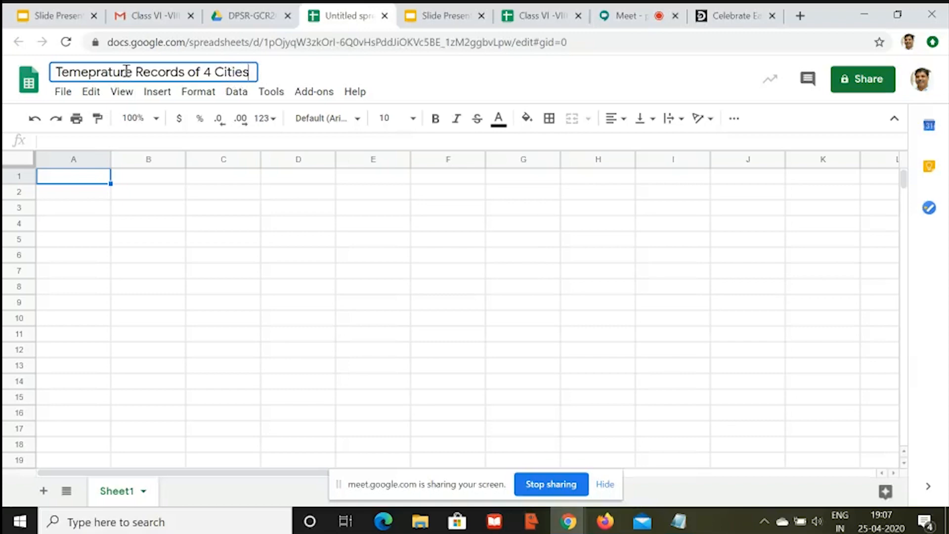
Step: Enter the city names New Delhi, Mumbai, Channai and Banagalore in cells A2 to A5
click(53, 199)
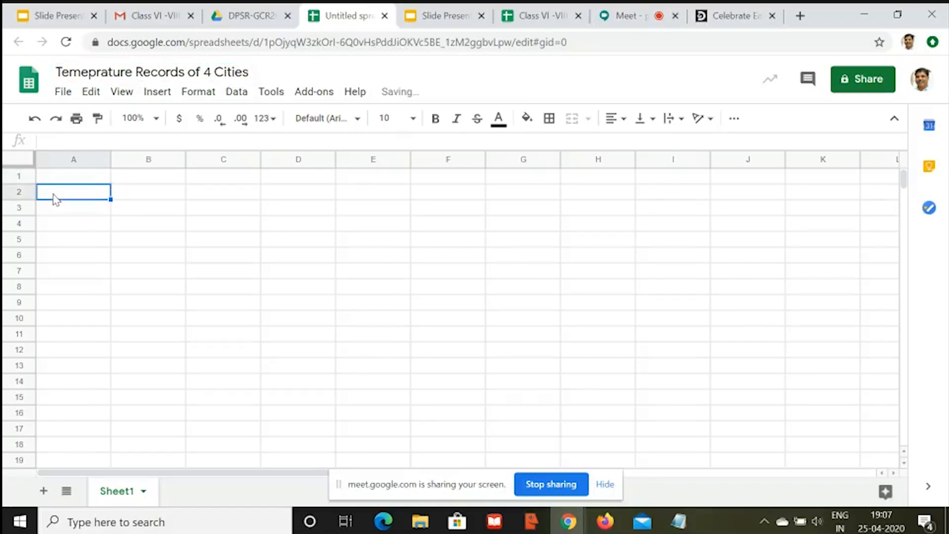
text(N)
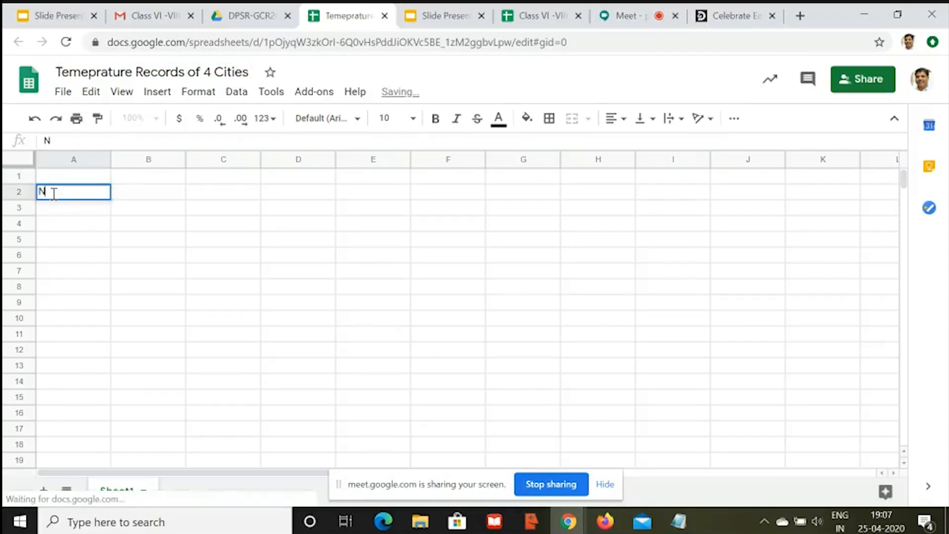
text(ew Delhi)
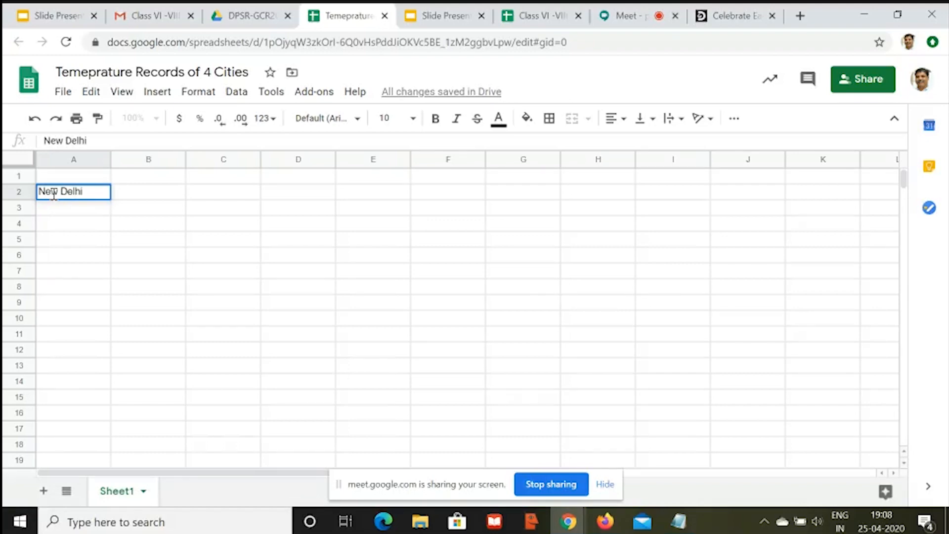
key(Return)
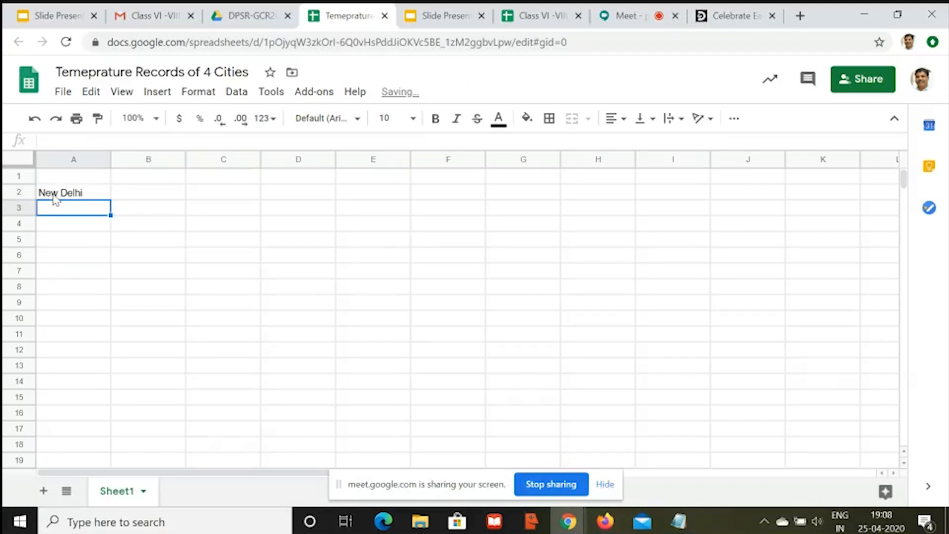
text(Mumbai)
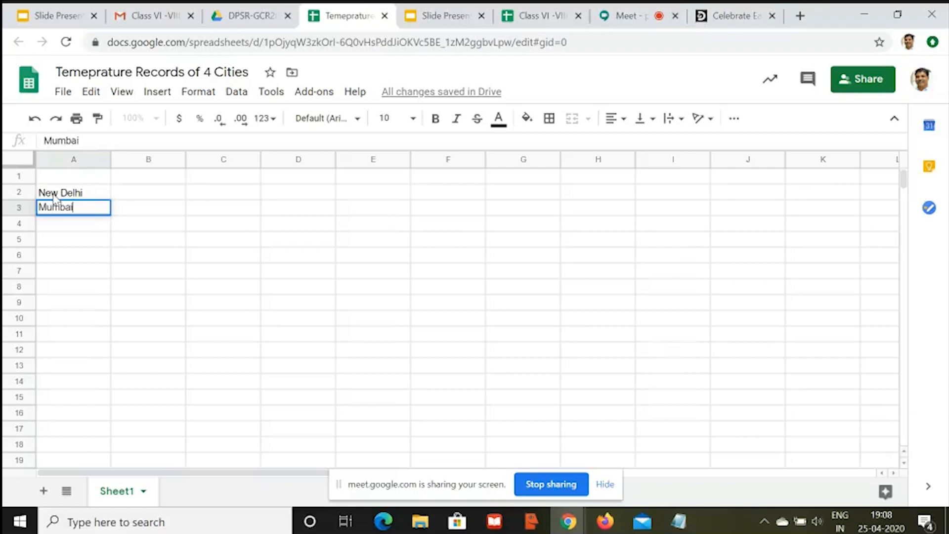
key(Return)
text(Channai)
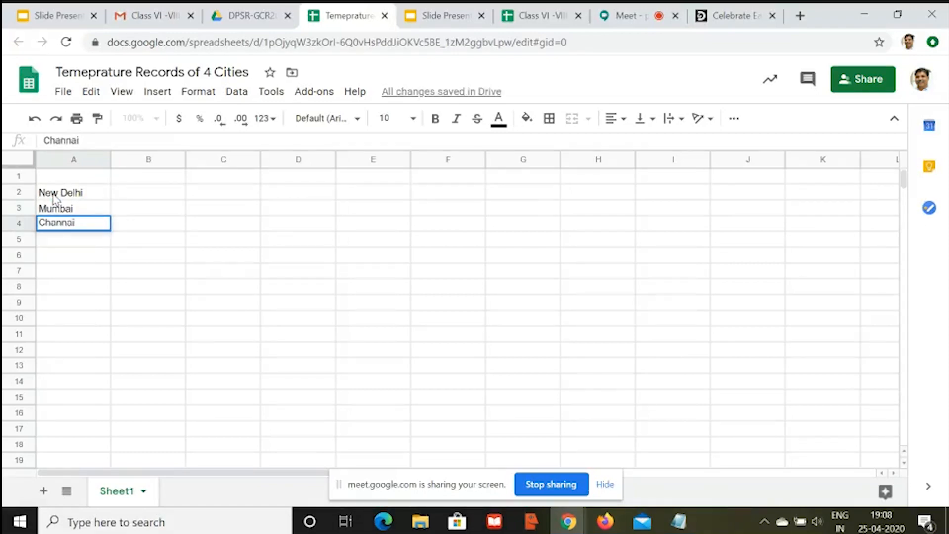
key(Return)
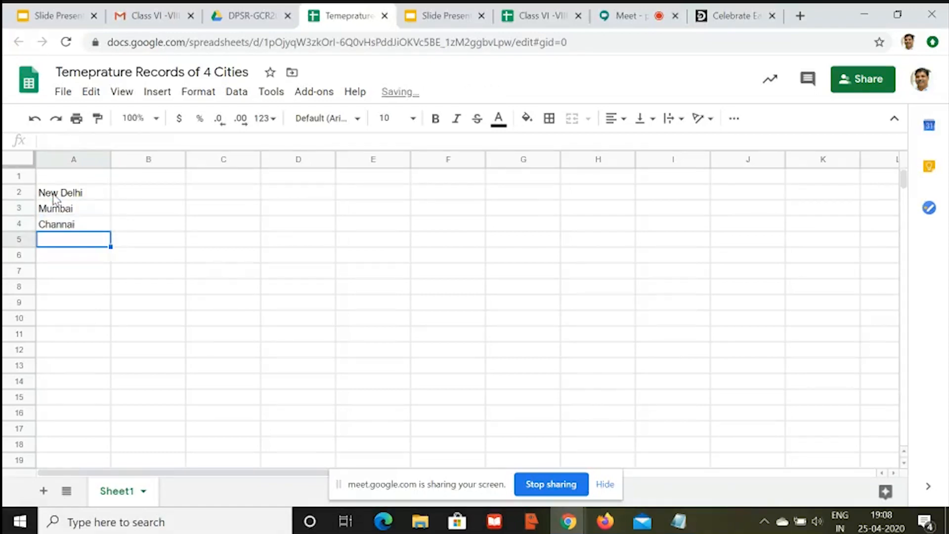
text(N)
key(BackSpace)
text(B)
key(BackSpace)
key(BackSpace)
text(Ba)
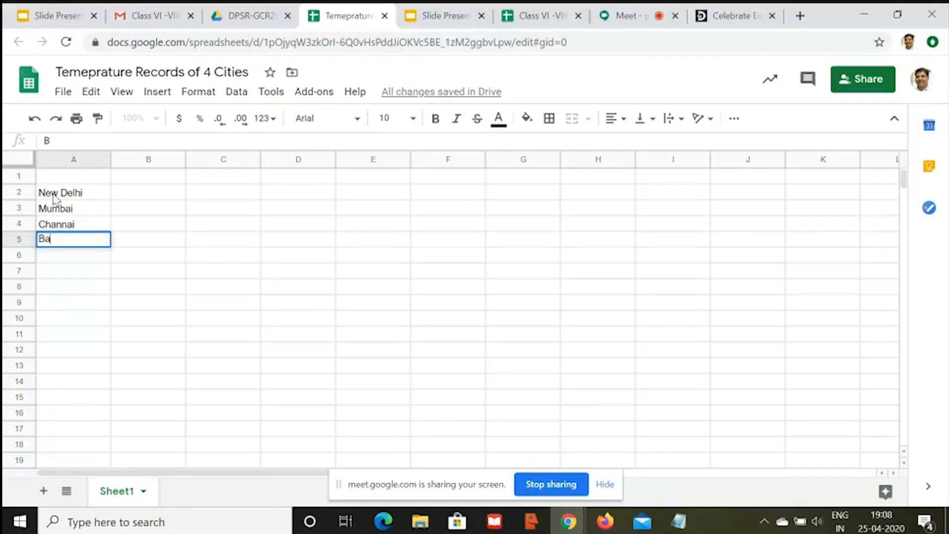
text(nagalore)
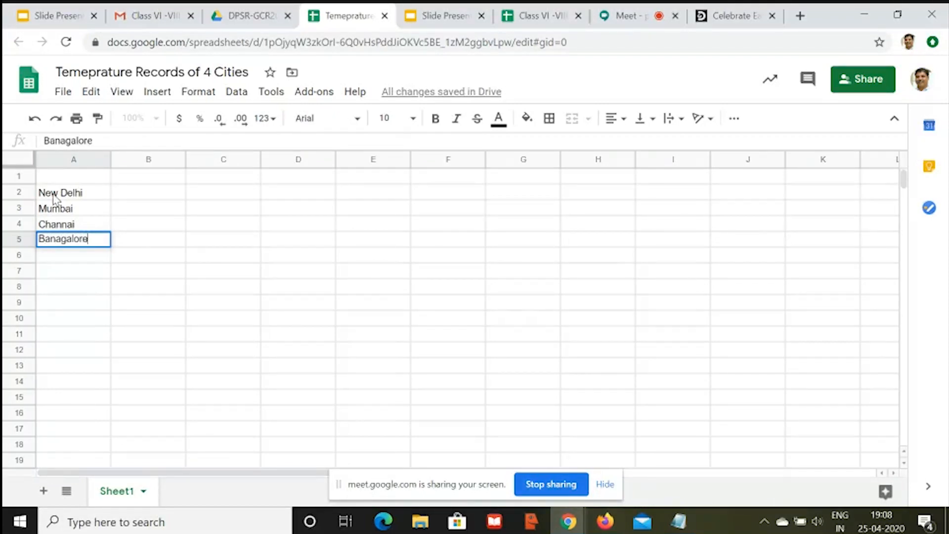
key(Tab)
Step: Enter the temperatures 42, 36, 46 and 26 in cells B2 to B5 beside the four cities
key(Up)
key(Up)
key(Up)
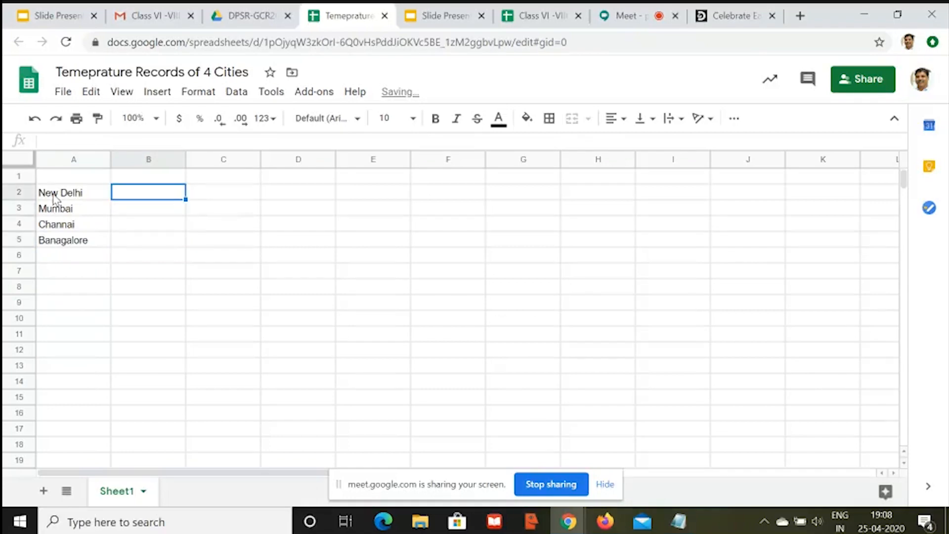
text(42)
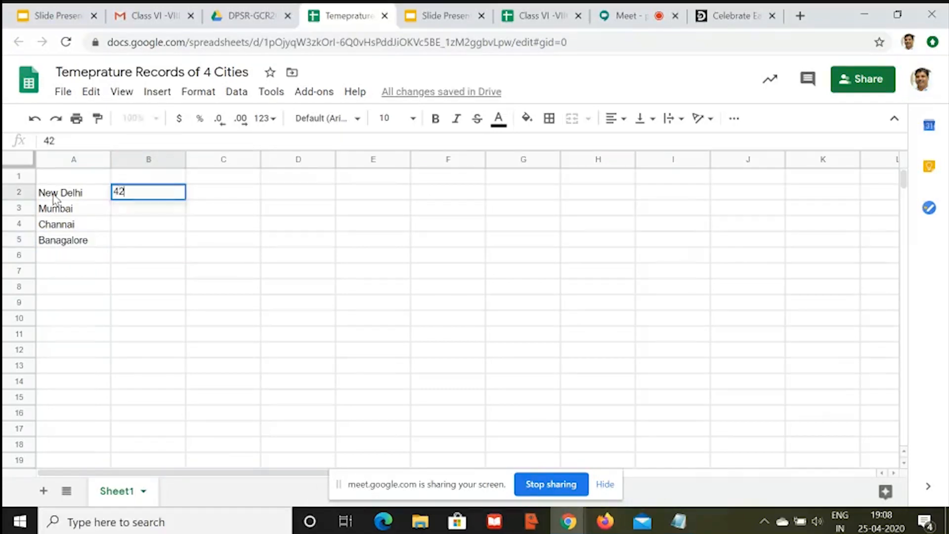
key(Return)
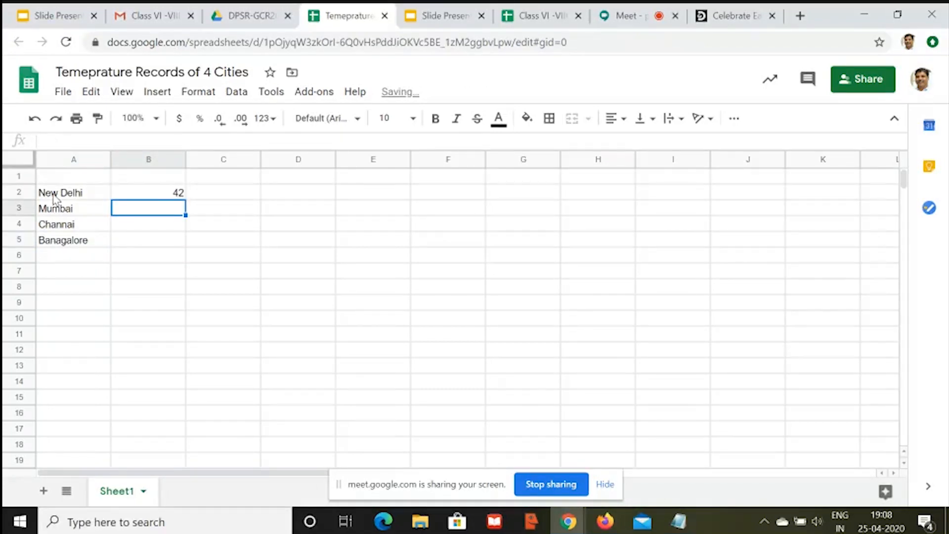
text(36)
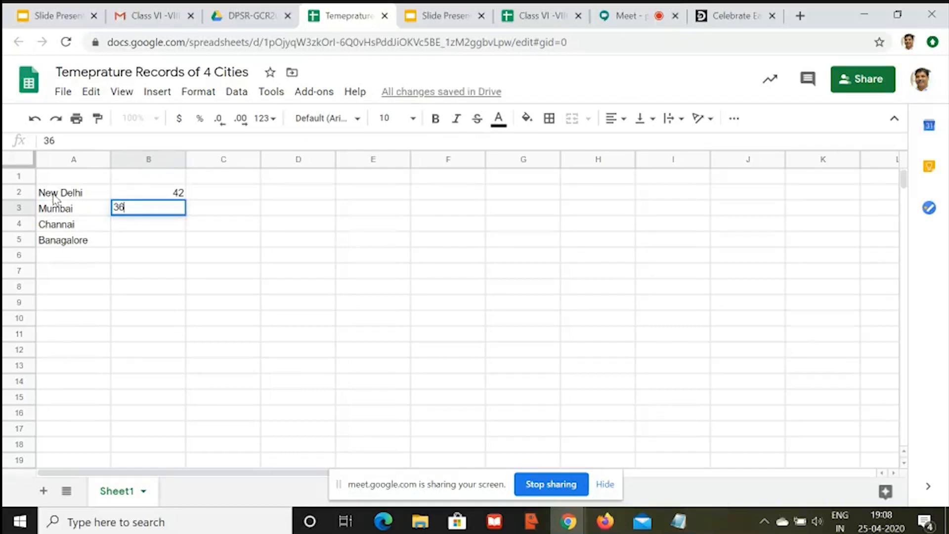
key(Return)
text(47)
key(BackSpace)
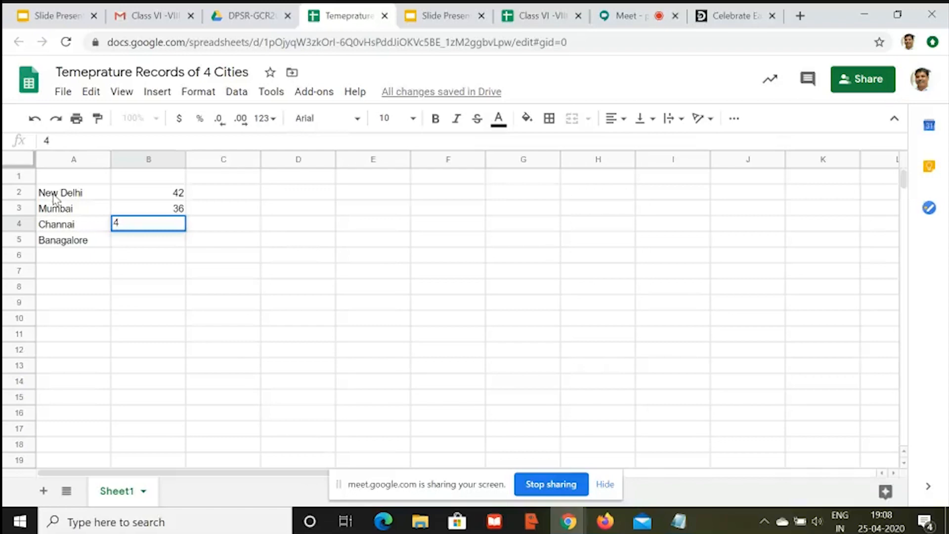
text(6)
key(Return)
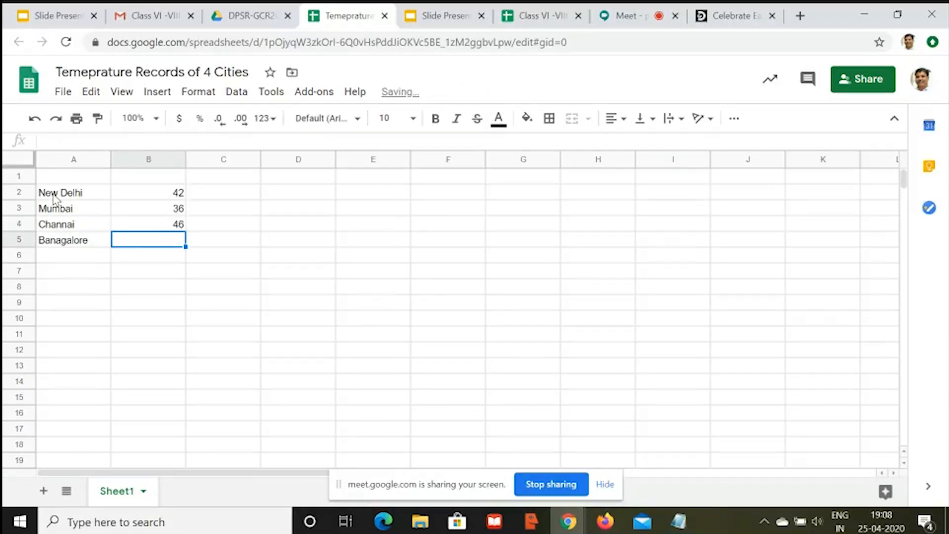
text(26)
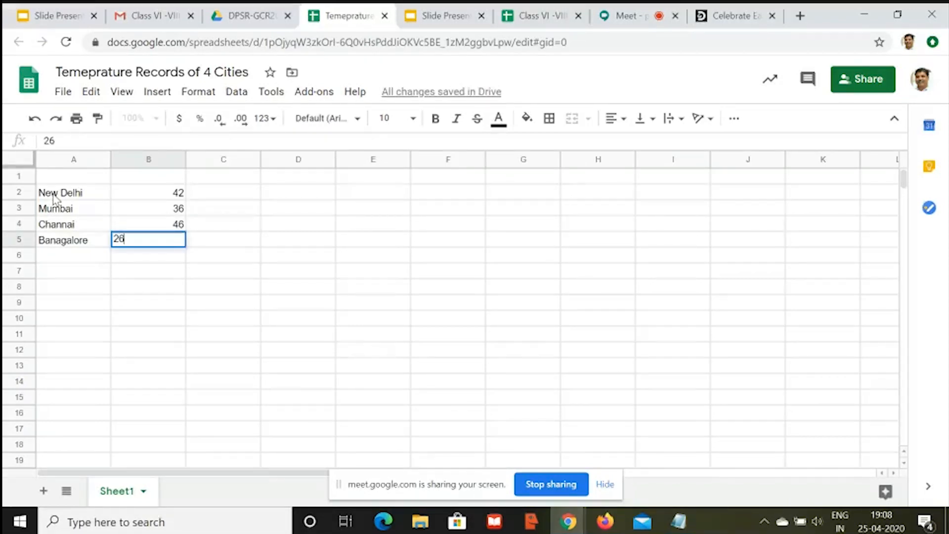
key(Return)
Step: Add the column headers City in A1 and Temp in B1
key(Up)
key(Up)
key(Up)
key(Up)
key(Up)
key(Left)
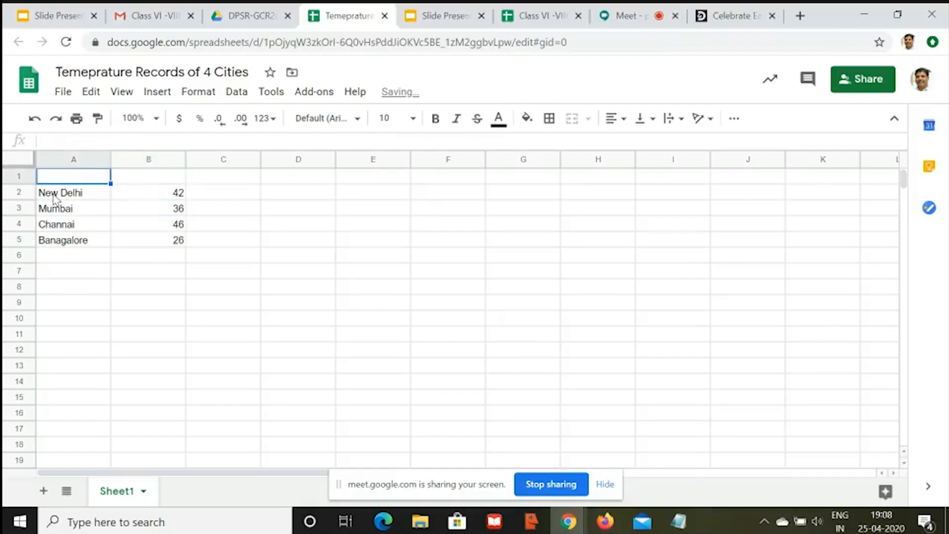
text(City)
key(Tab)
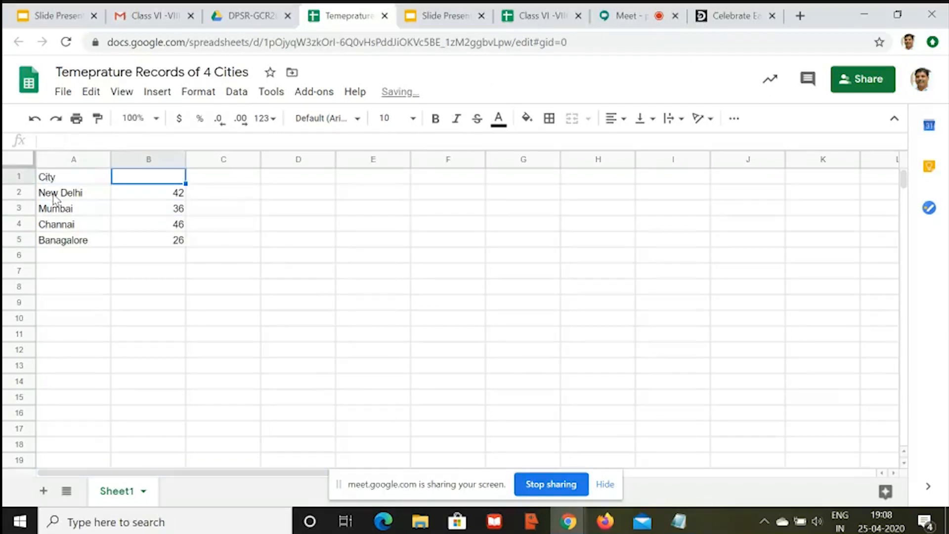
text(Temp)
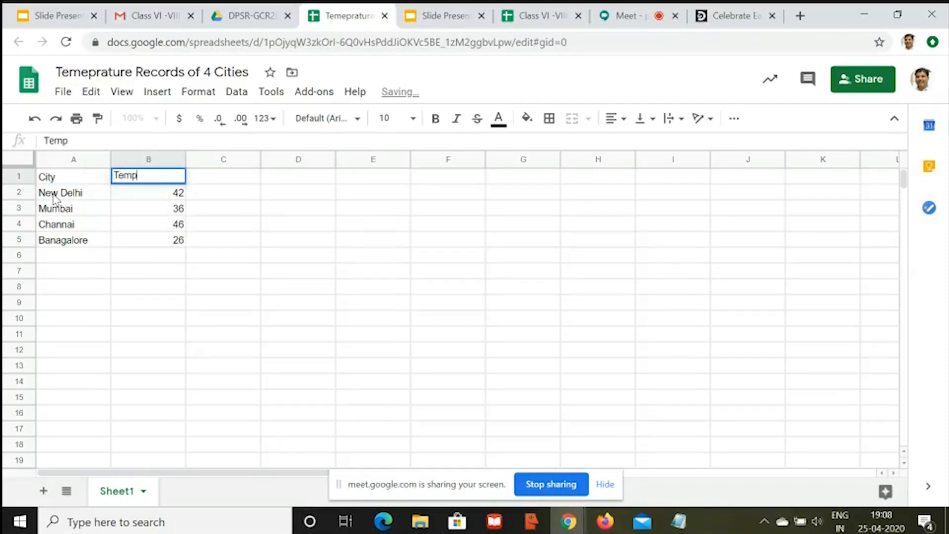
key(shift+Tab)
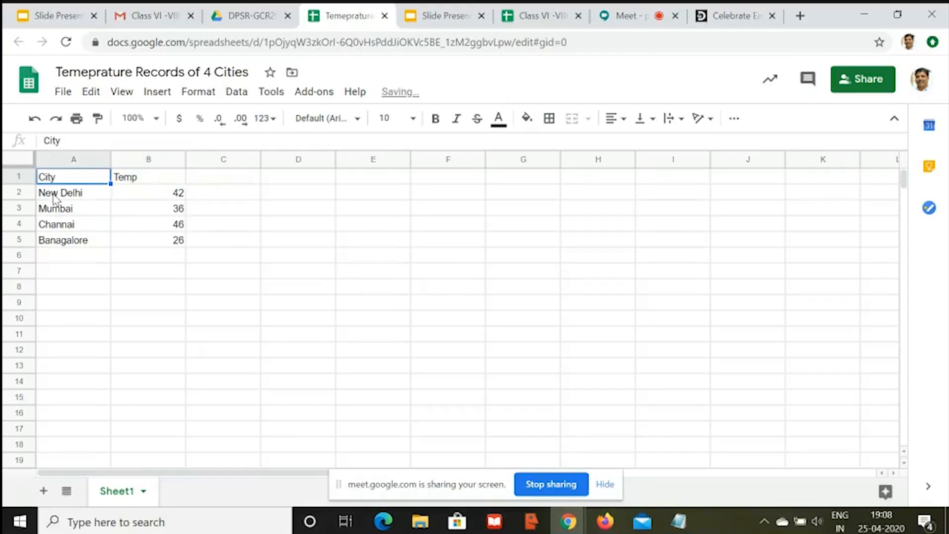
key(shift+Down)
key(shift+Down)
key(shift+Down)
key(shift+Down)
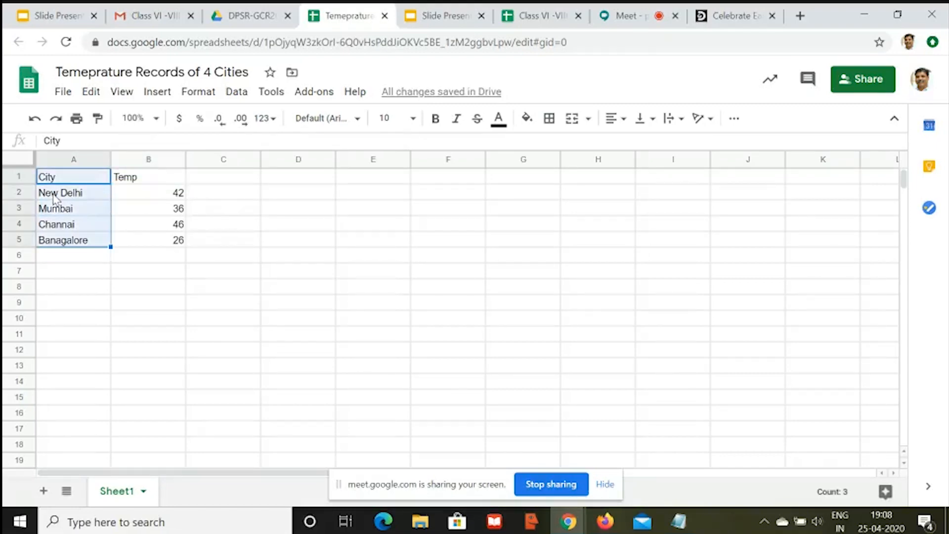
key(shift+Right)
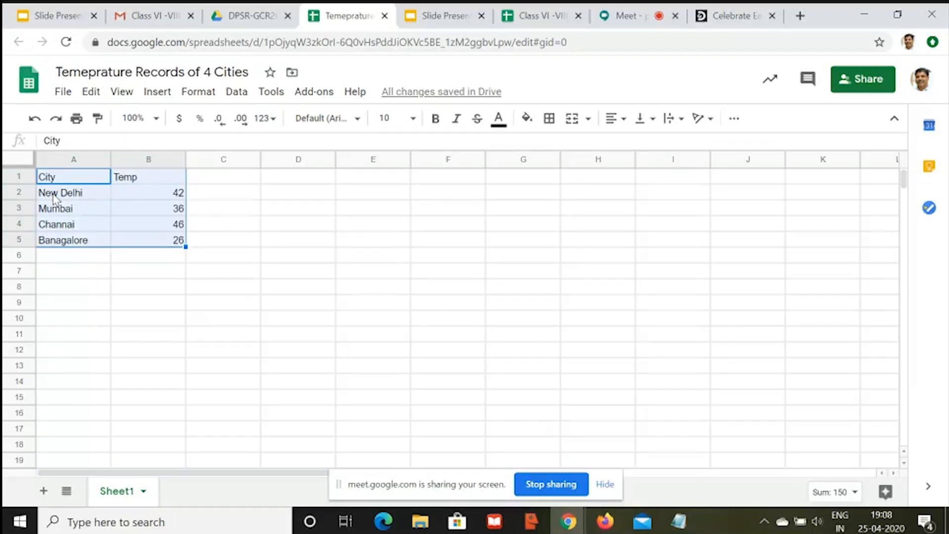
key(Up)
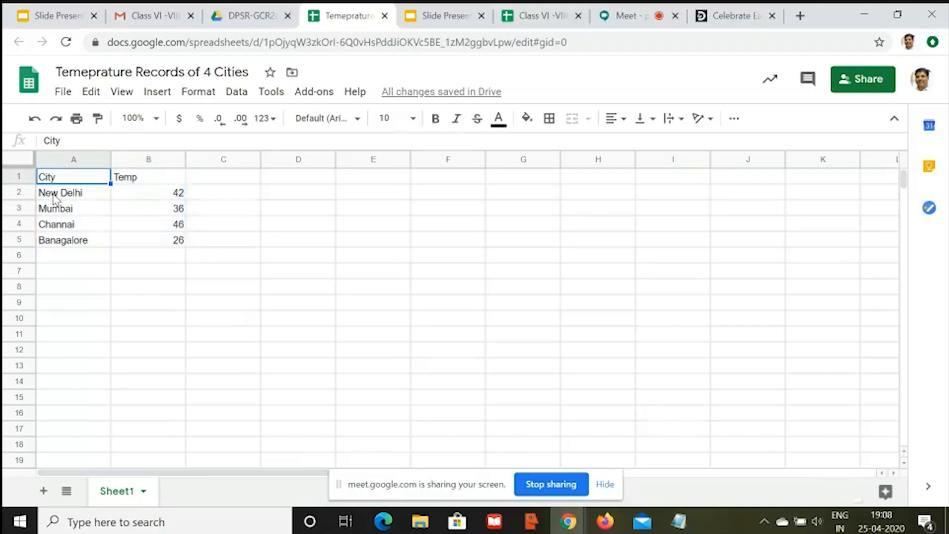
Step: Copy the whole city and temperature table, cells A1 to B5
key(shift+Right)
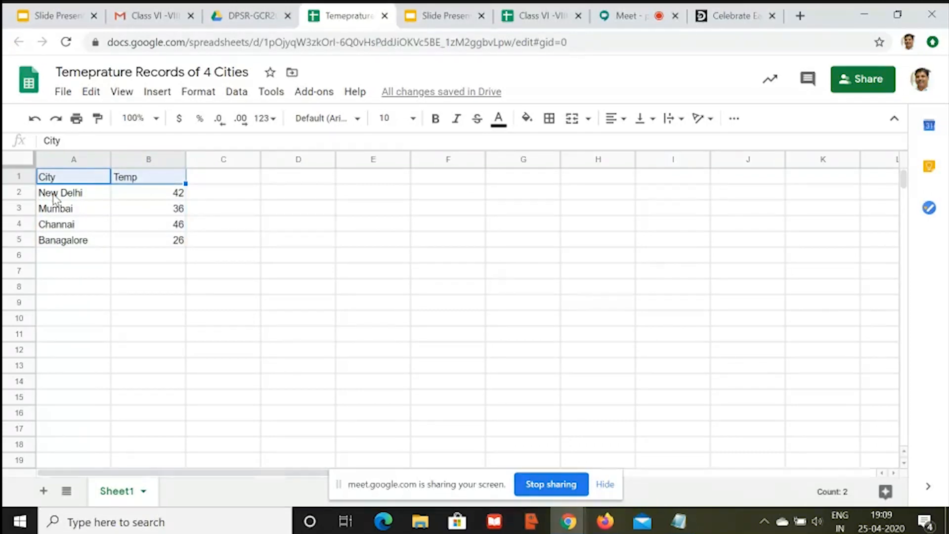
key(shift+Down)
key(shift+Down)
key(shift+Down)
key(shift+Down)
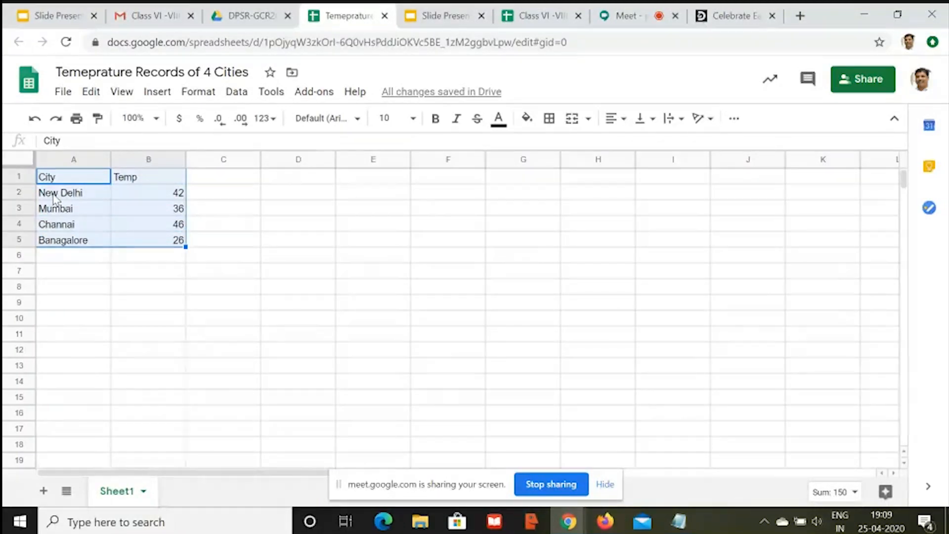
key(ctrl+c)
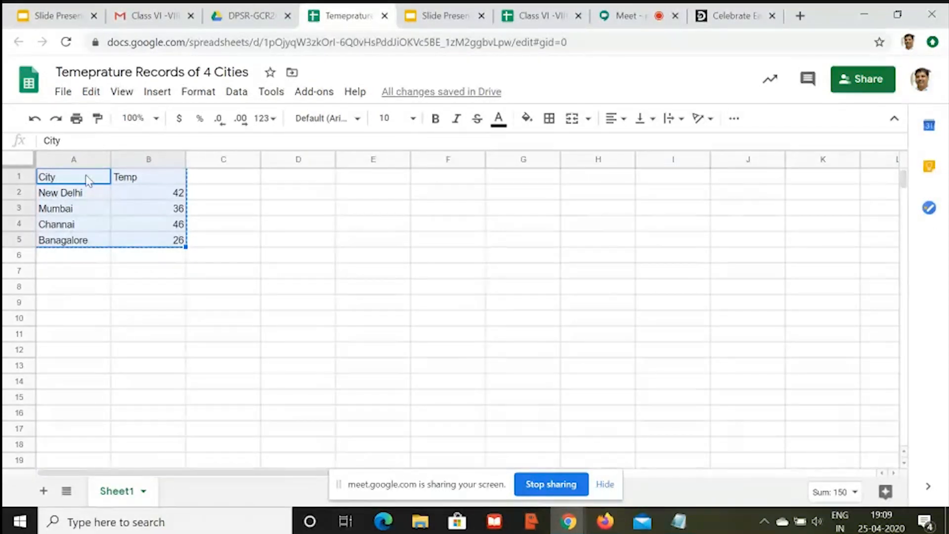
Step: Switch to the slide presentation, paste the table on slide 9 linked to the spreadsheet, and enlarge it to fill the space beside the list
click(426, 20)
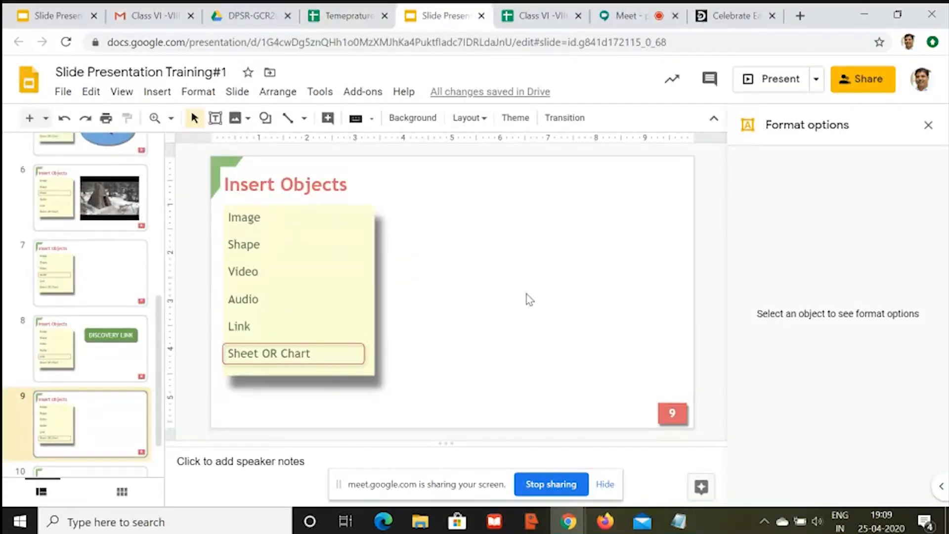
key(ctrl+v)
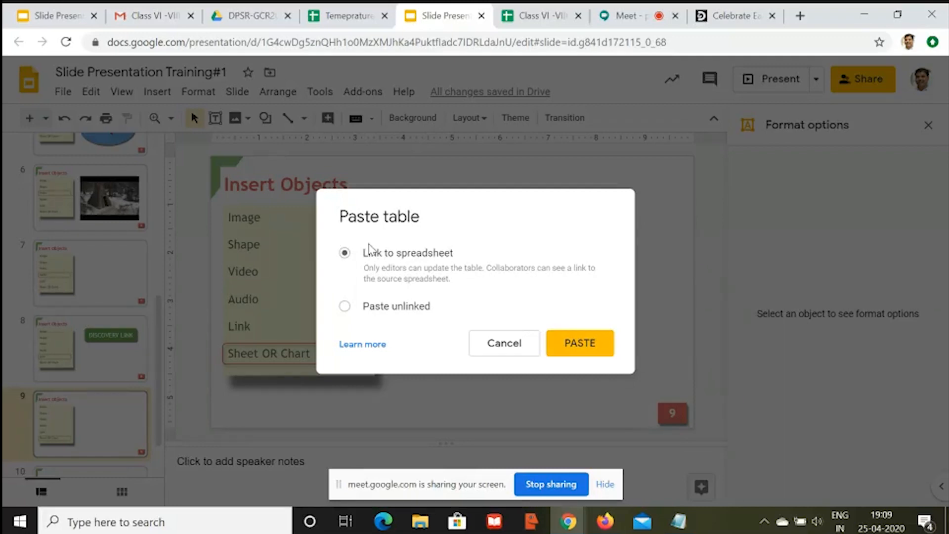
click(568, 346)
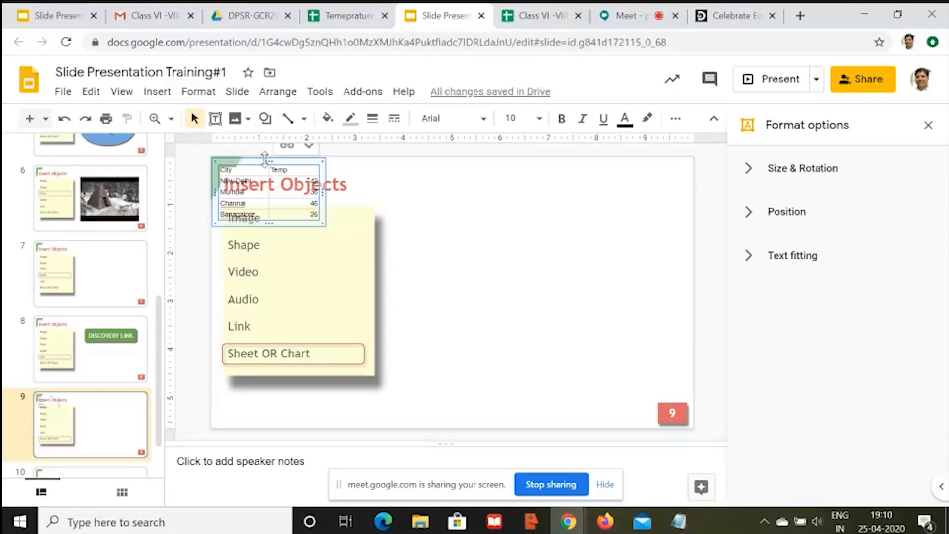
drag(260, 157, 423, 202)
drag(492, 263, 676, 385)
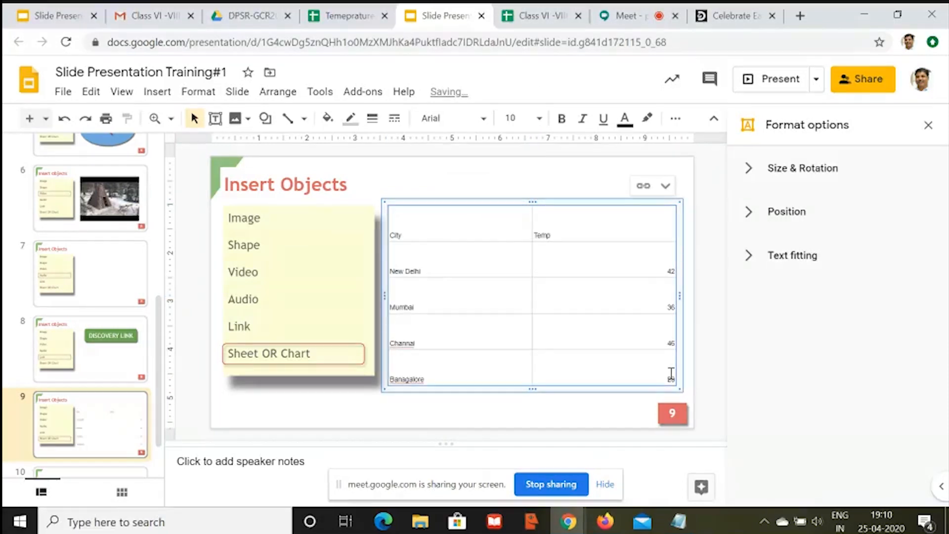
Step: Increase the font size of all text in the pasted table to 38
key(ctrl+shift+period)
key(ctrl+shift+period)
key(ctrl+shift+period)
key(ctrl+shift+period)
key(ctrl+shift+period)
key(ctrl+shift+period)
key(ctrl+shift+period)
key(ctrl+shift+period)
key(ctrl+shift+period)
key(ctrl+shift+period)
key(ctrl+shift+period)
key(ctrl+shift+period)
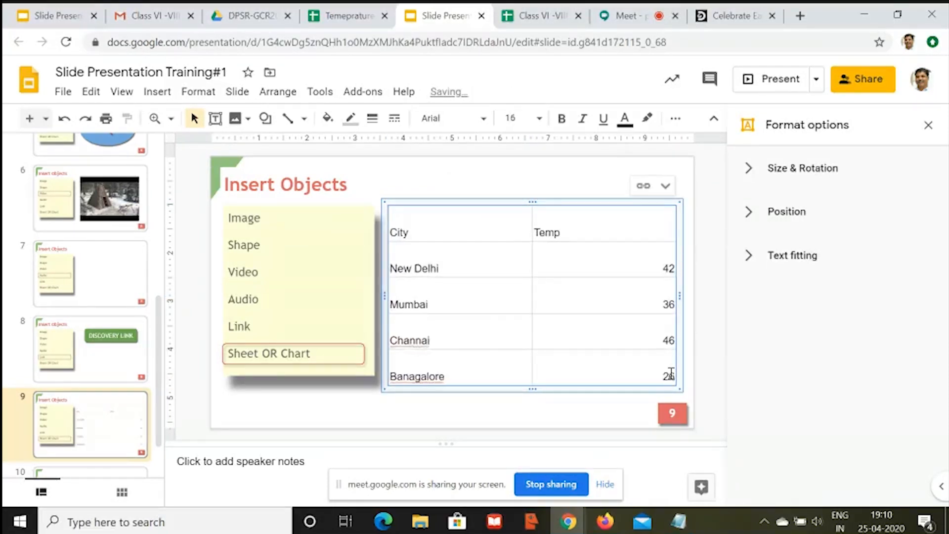
key(ctrl+shift+period)
key(ctrl+shift+period)
key(ctrl+shift+period)
key(ctrl+shift+period)
key(ctrl+shift+period)
key(ctrl+shift+period)
key(ctrl+shift+period)
key(ctrl+shift+period)
key(ctrl+shift+period)
key(ctrl+shift+period)
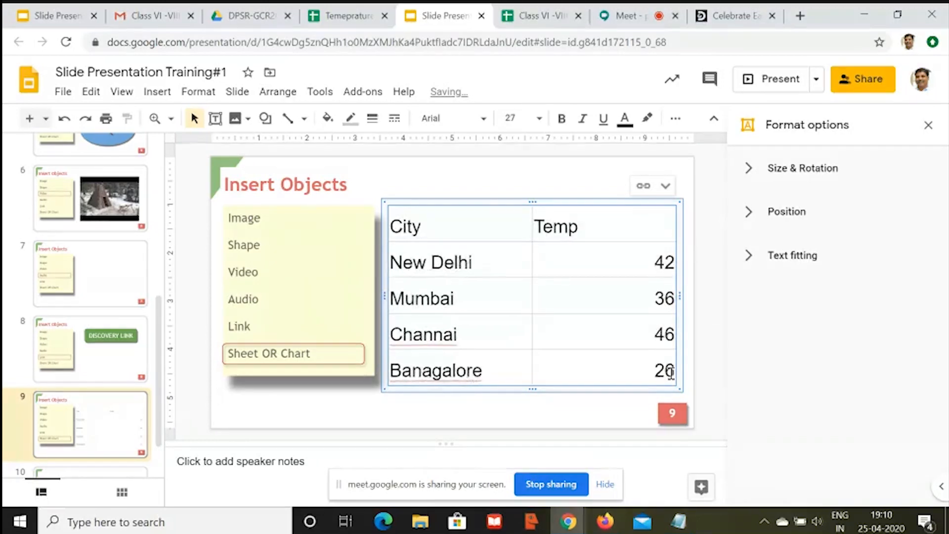
key(ctrl+shift+period)
key(ctrl+shift+period)
key(ctrl+shift+period)
key(ctrl+shift+period)
key(ctrl+shift+period)
key(ctrl+shift+period)
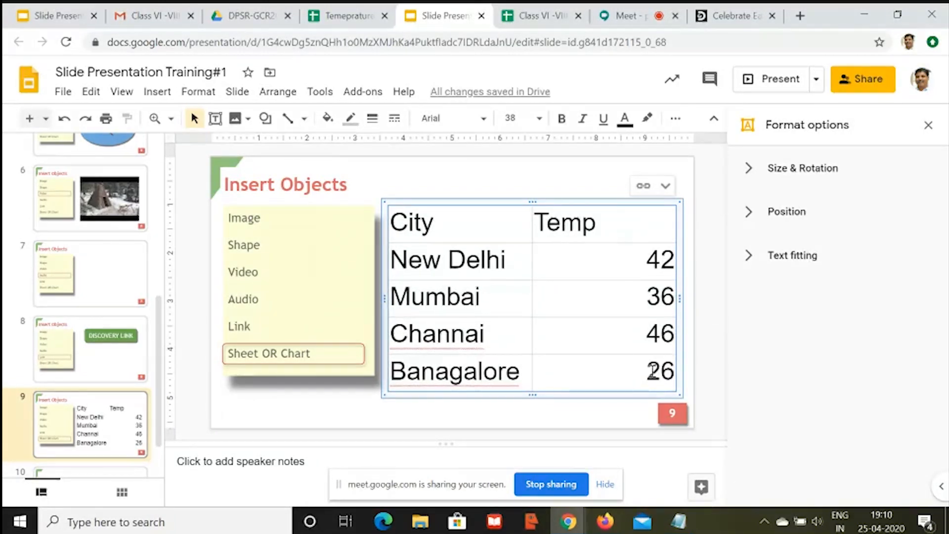
Step: Fill the table's City and Temp header row with light blue
click(399, 226)
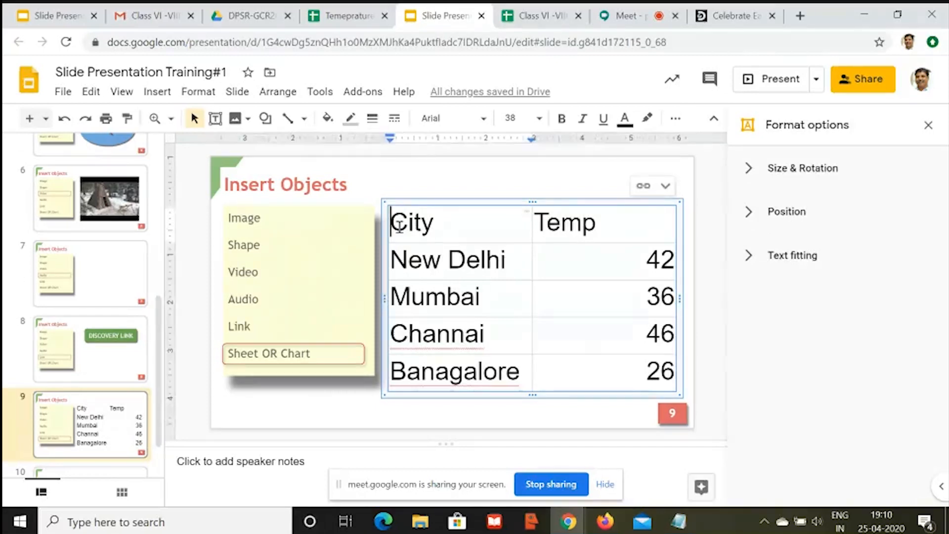
key(shift+Right)
key(shift+Down)
key(shift+Down)
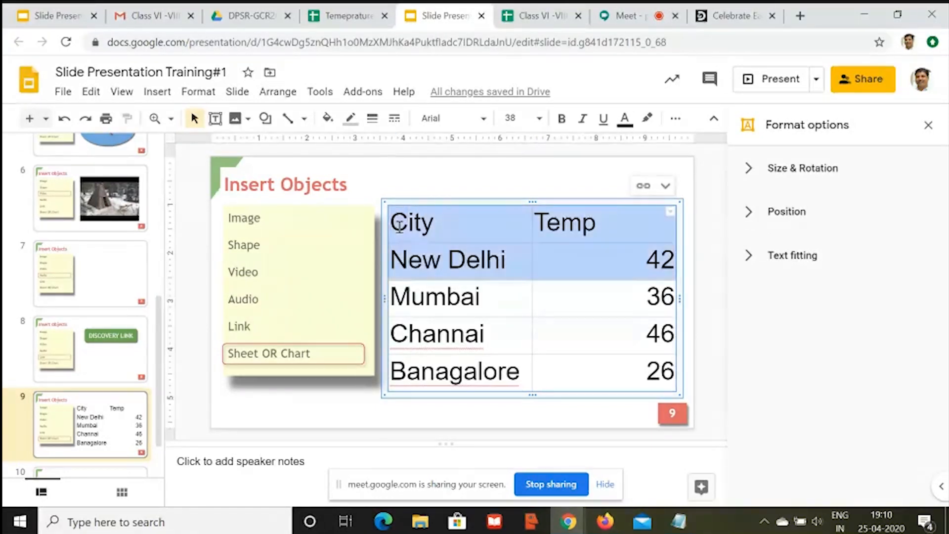
key(shift+Up)
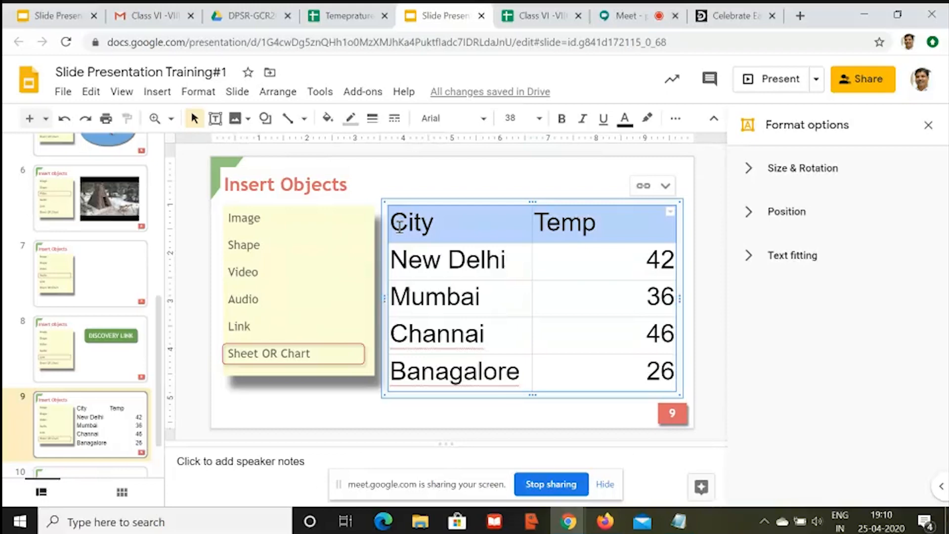
click(330, 120)
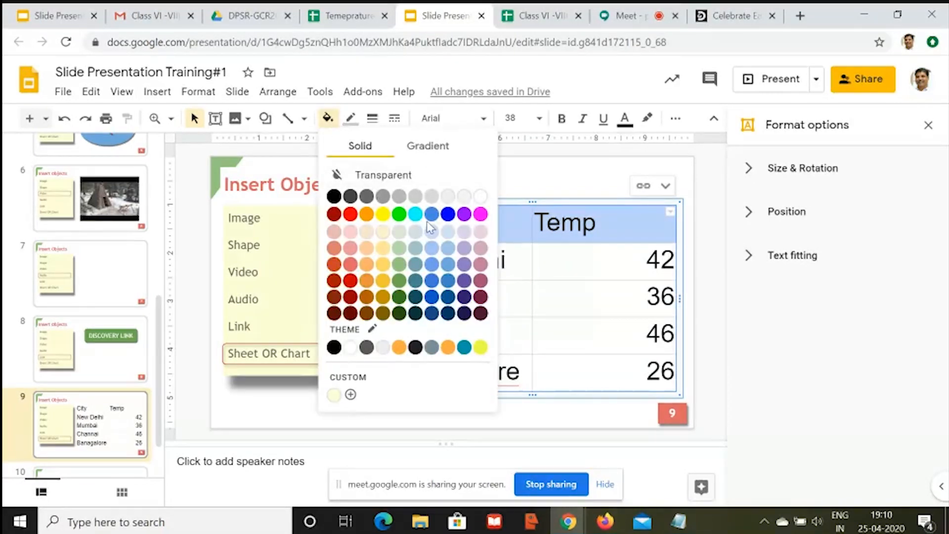
click(433, 263)
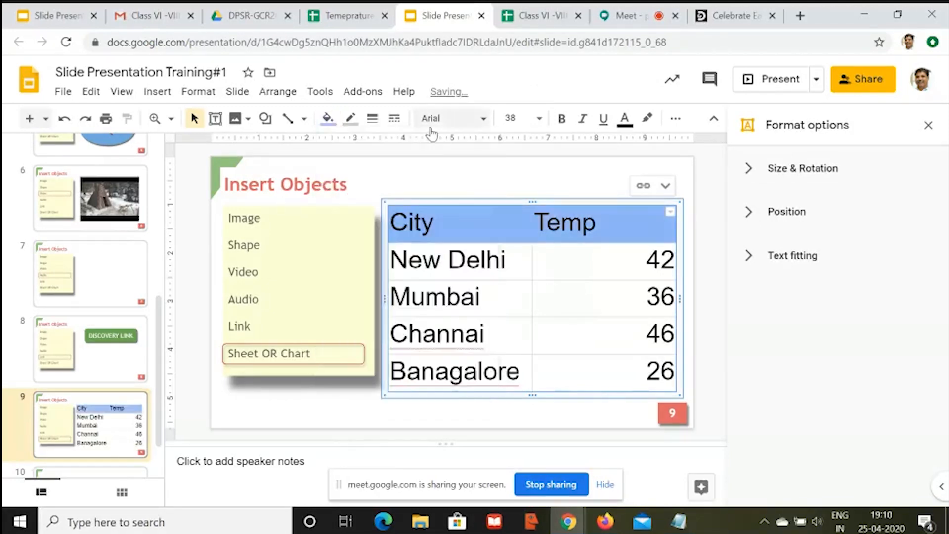
Step: Make the header row's text white and center it horizontally in its cells
click(625, 129)
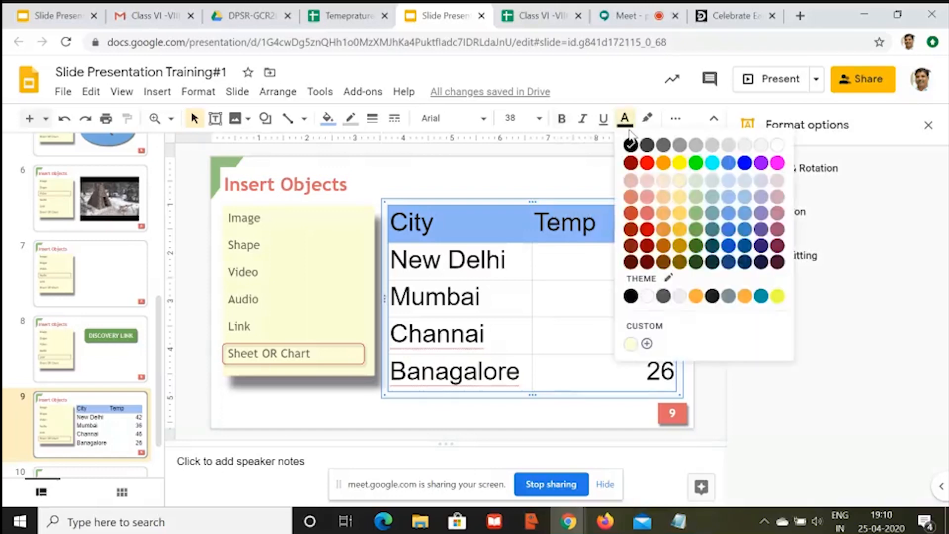
click(782, 147)
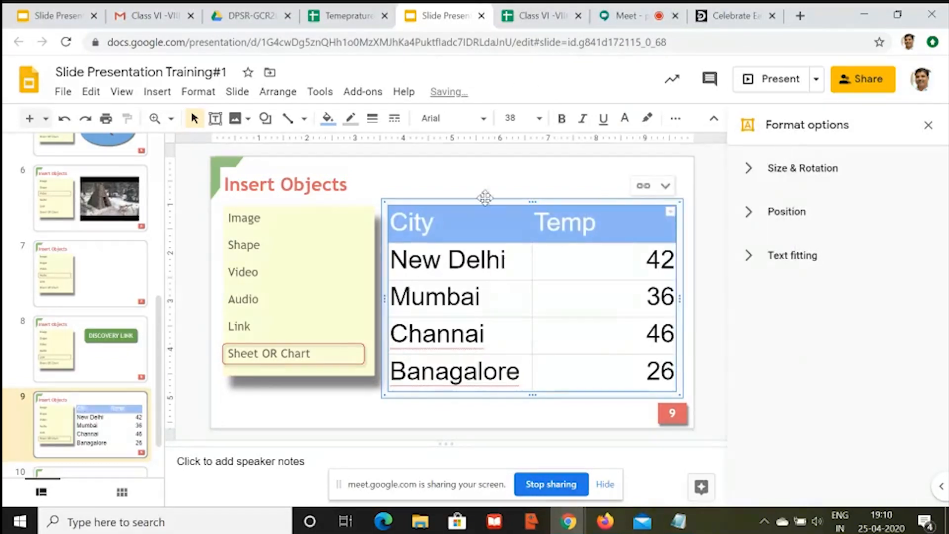
click(675, 118)
click(338, 146)
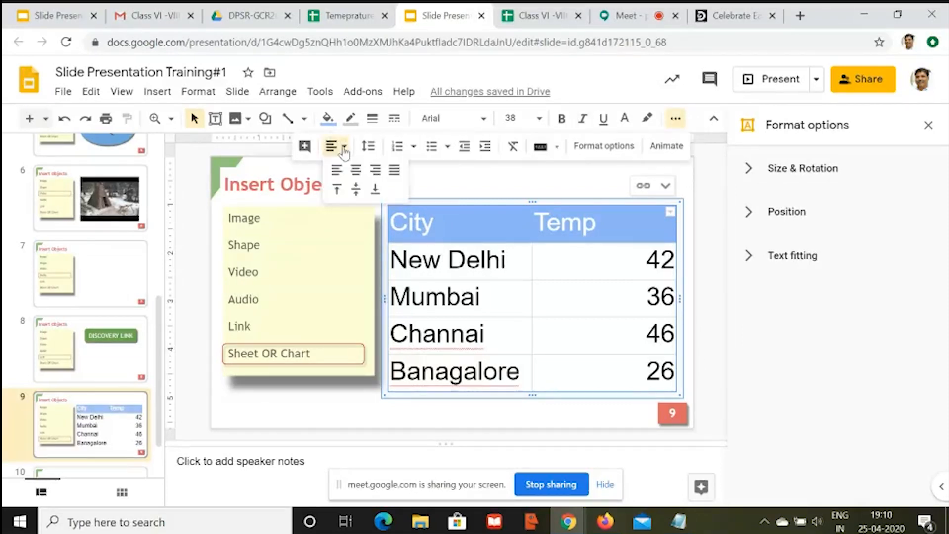
click(355, 169)
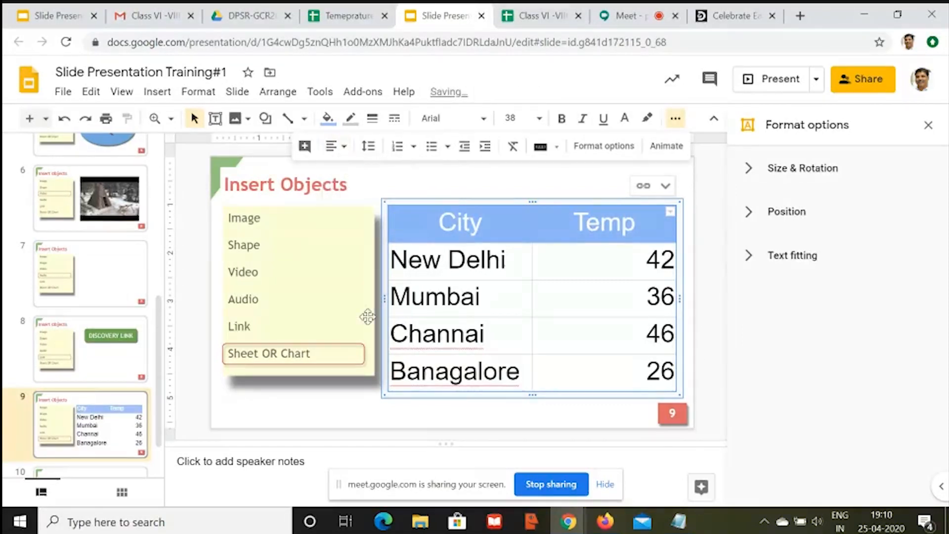
click(362, 424)
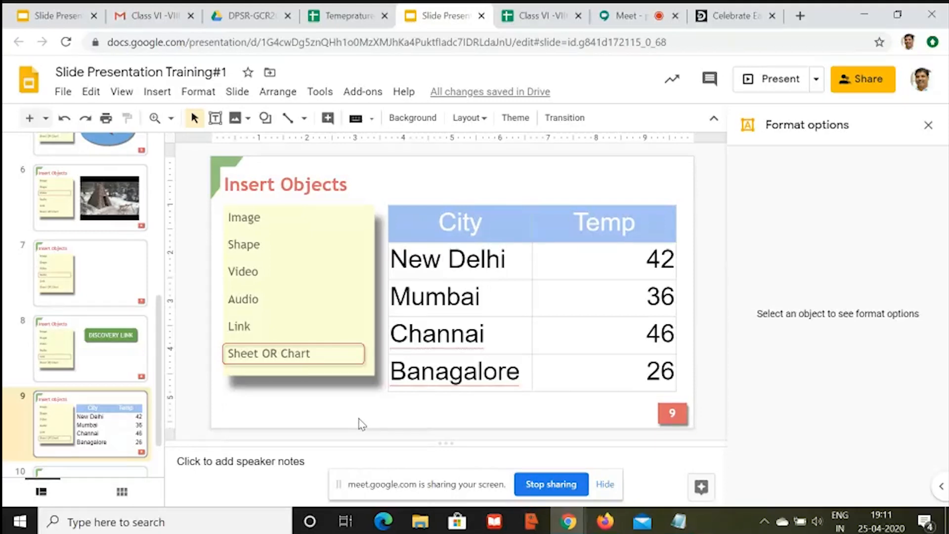
Step: In the temperature spreadsheet, correct the city name in A4 to Chennai and refresh the linked table on slide 9
click(358, 25)
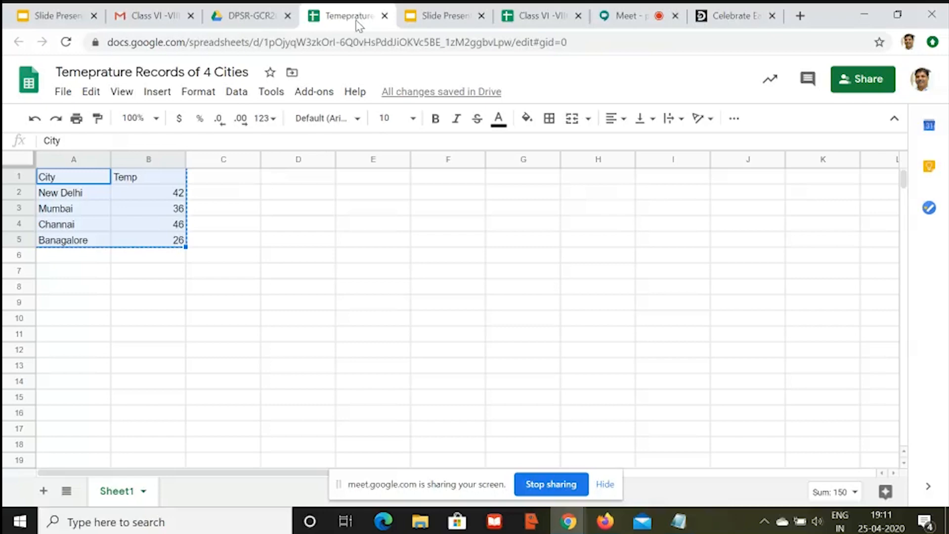
click(456, 20)
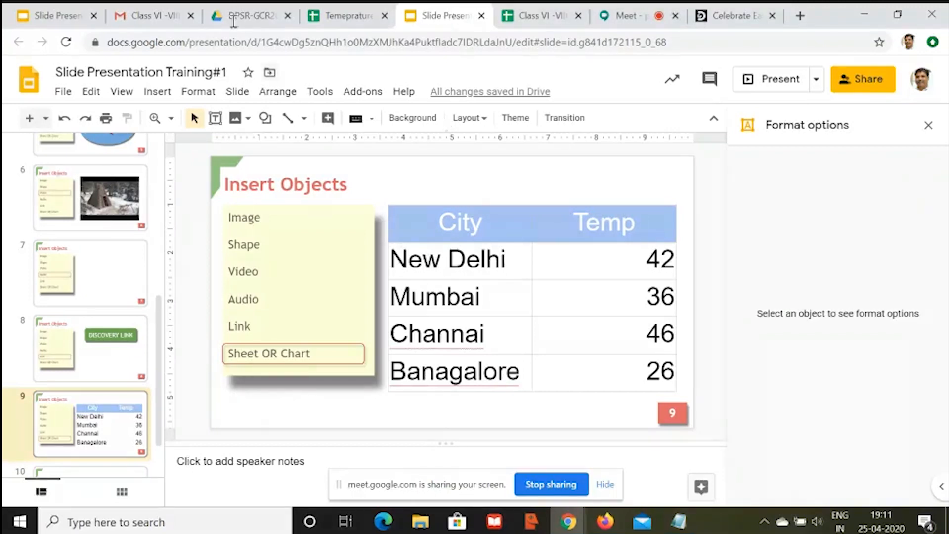
click(339, 20)
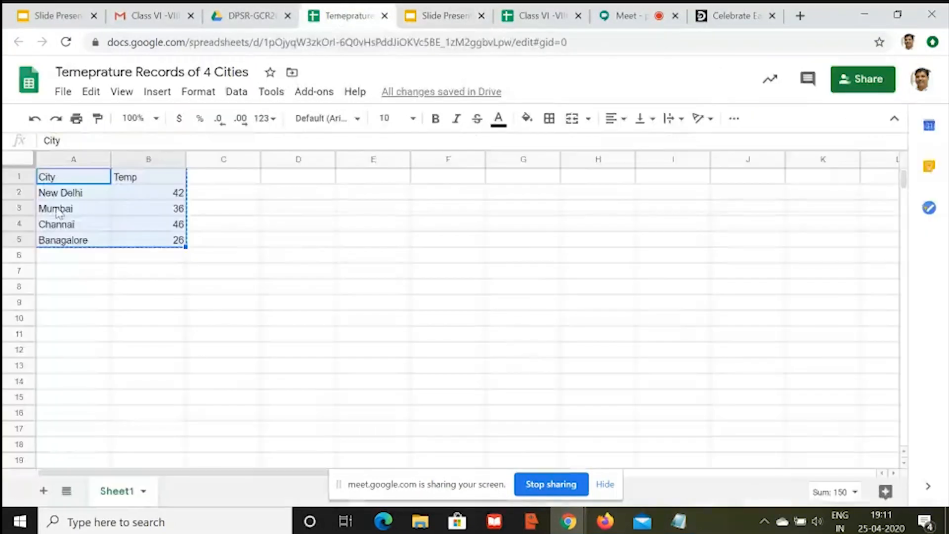
click(58, 224)
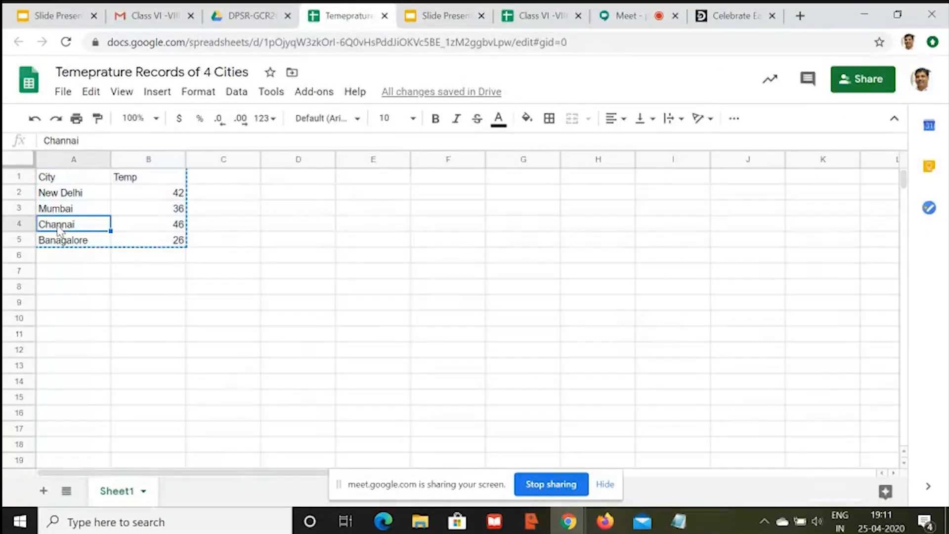
double_click(58, 226)
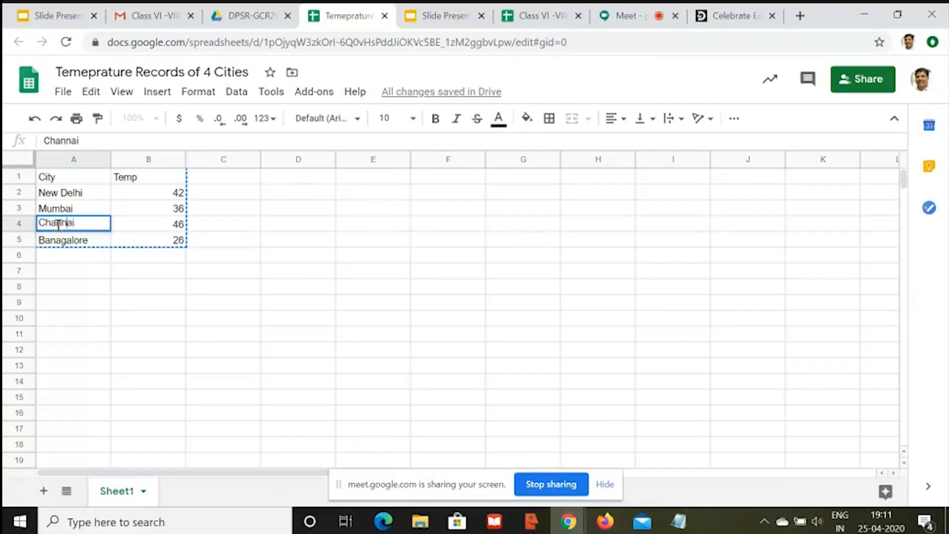
key(BackSpace)
text(e)
key(Return)
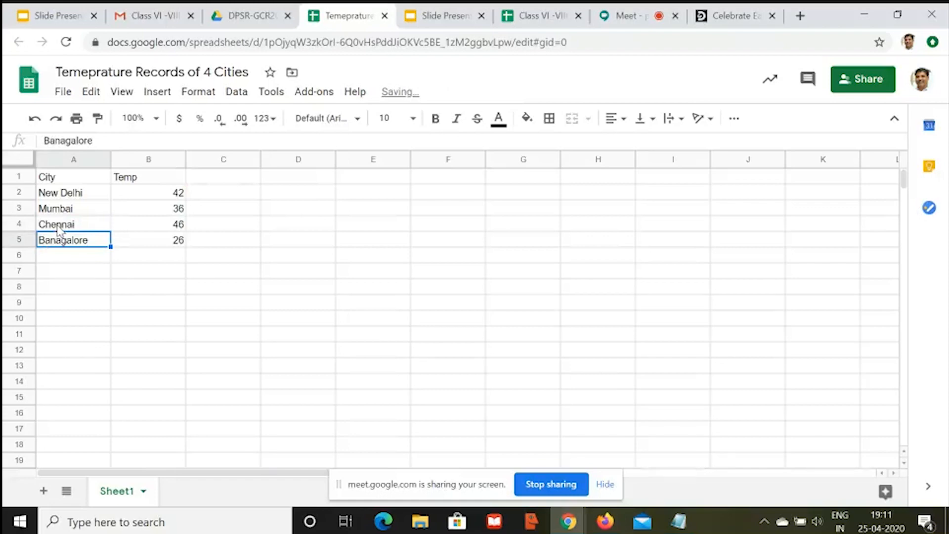
click(424, 17)
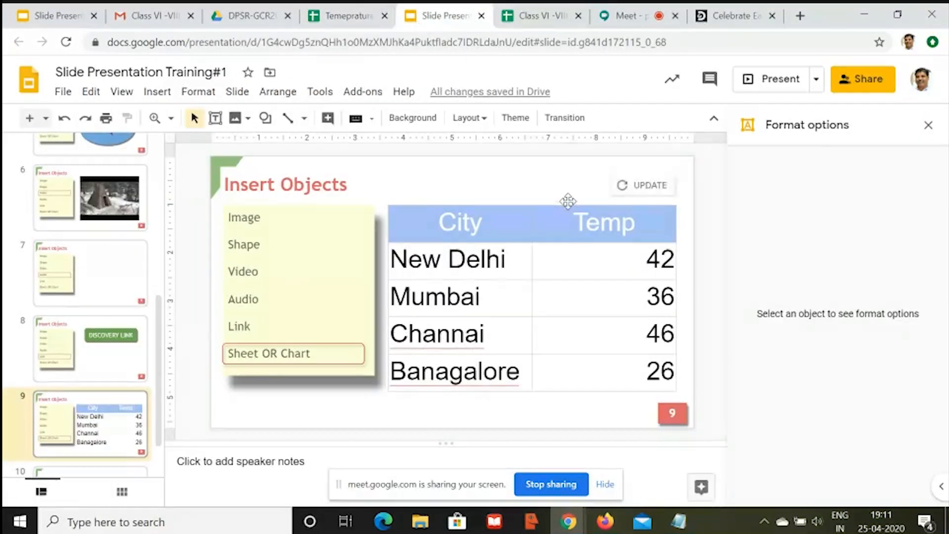
click(651, 190)
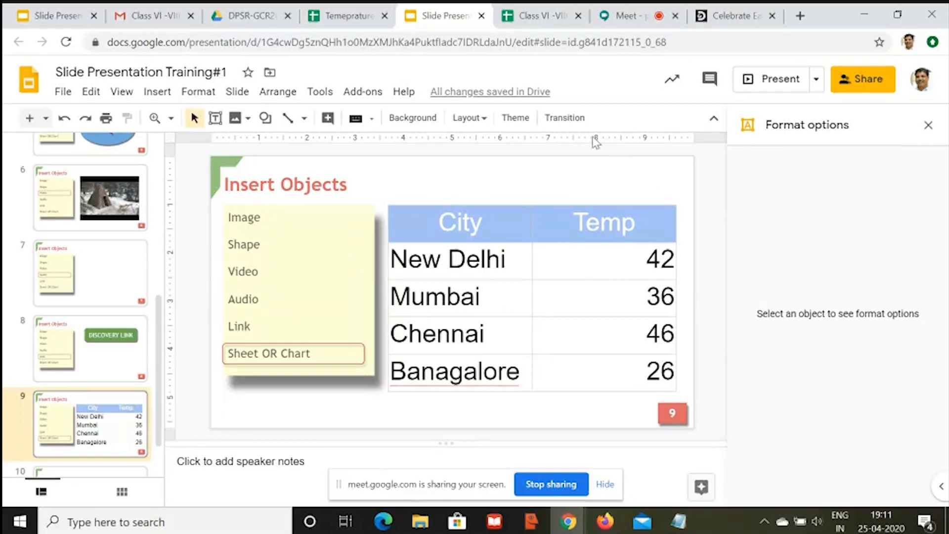
Step: Return to the temperature spreadsheet and correct the city name in A5 to Bangalore
click(368, 23)
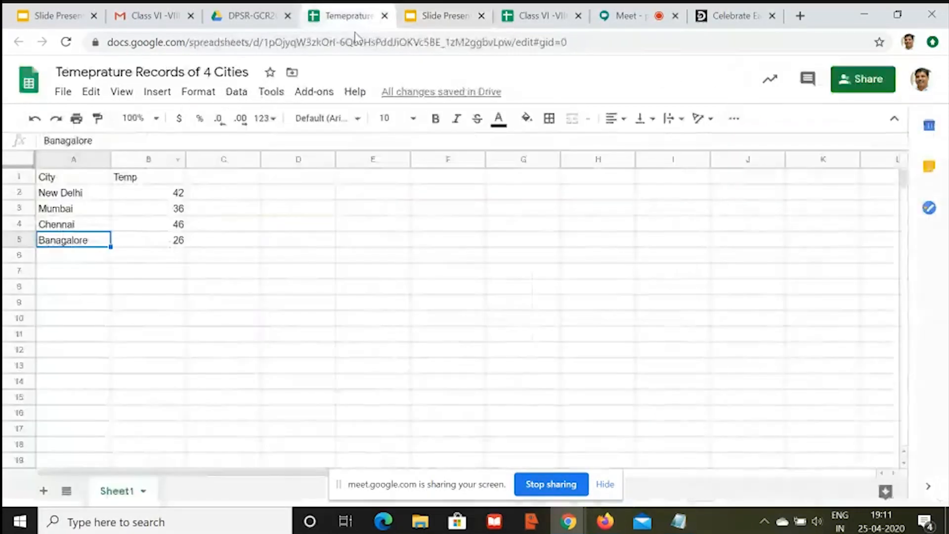
double_click(88, 239)
key(Left)
key(Left)
key(Left)
key(Left)
key(Left)
key(Left)
key(Left)
key(BackSpace)
key(Return)
Step: Set the temperatures to 32 for New Delhi, 41 for Mumbai, 42 for Chennai and 24 for Bangalore
key(Up)
key(Up)
key(Up)
key(Up)
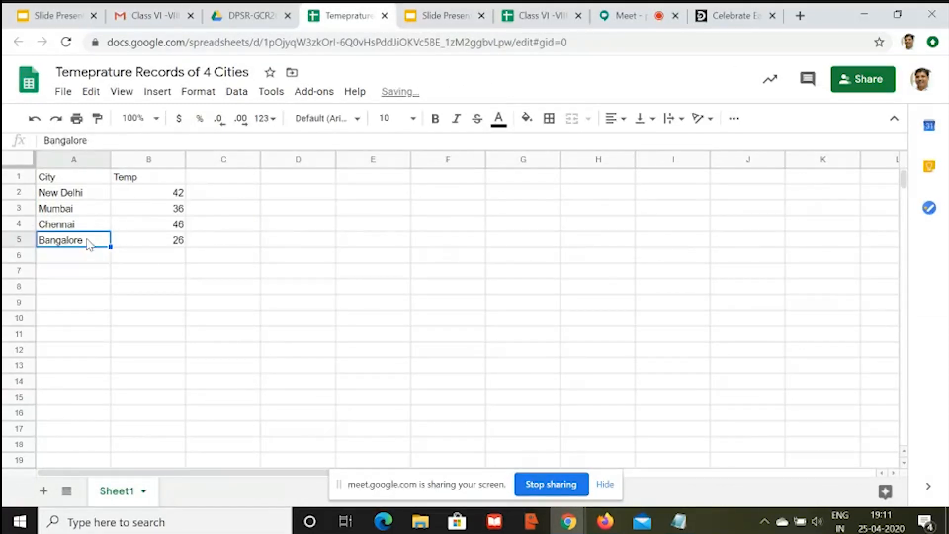
key(Right)
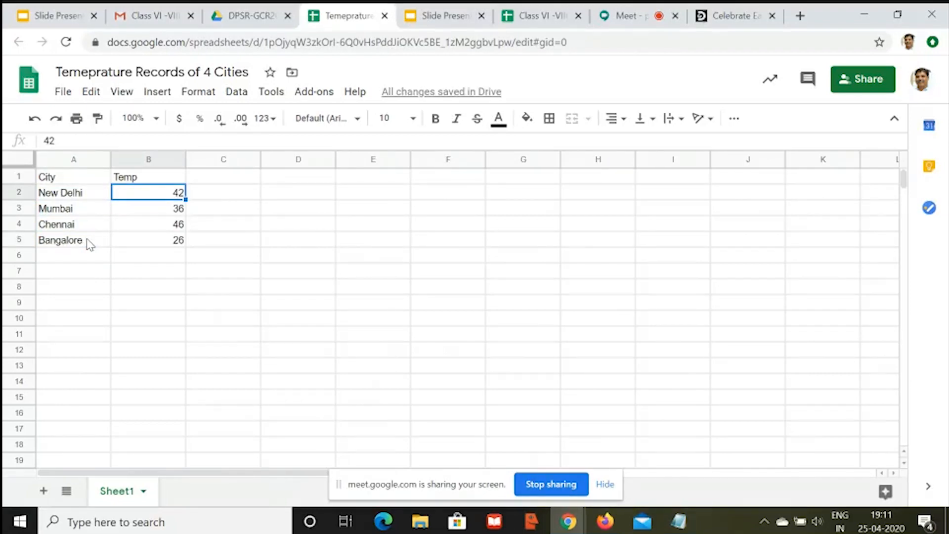
text(32)
key(Return)
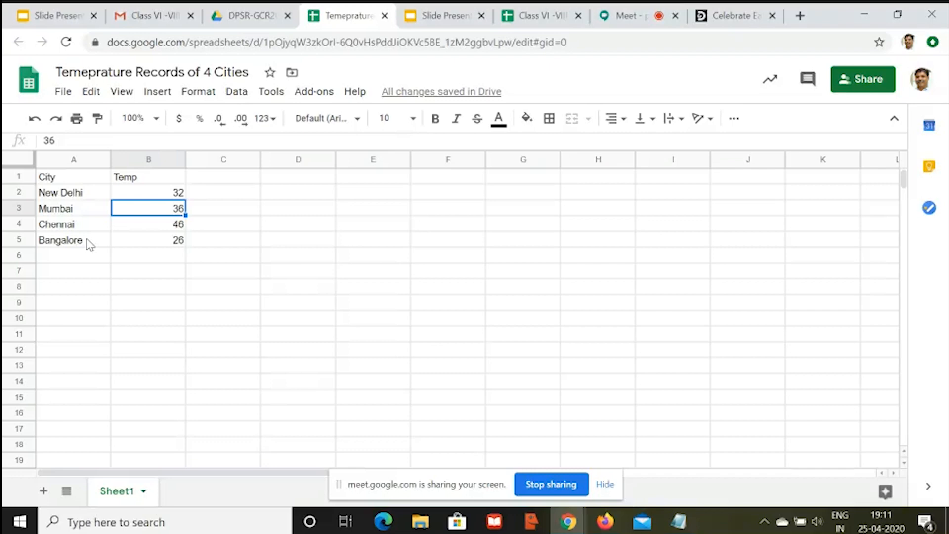
text(41)
key(Return)
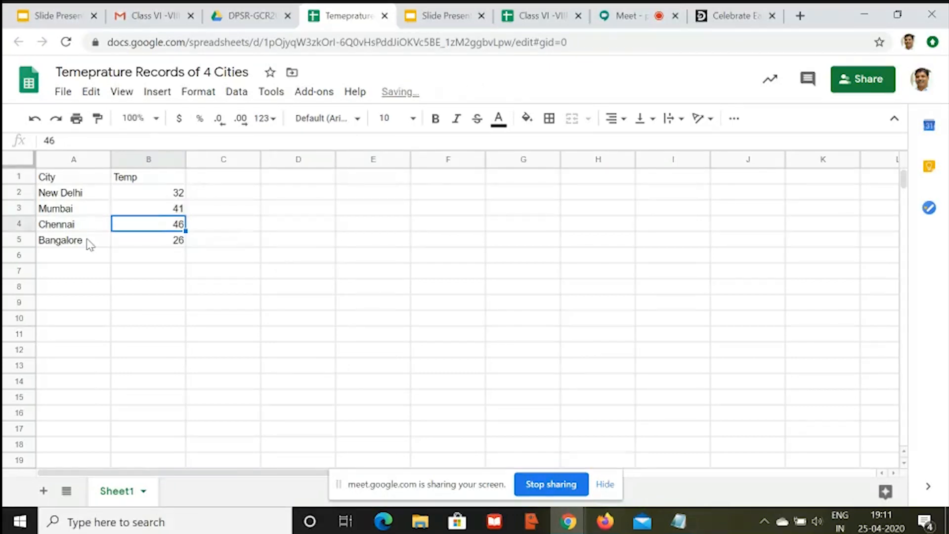
text(42)
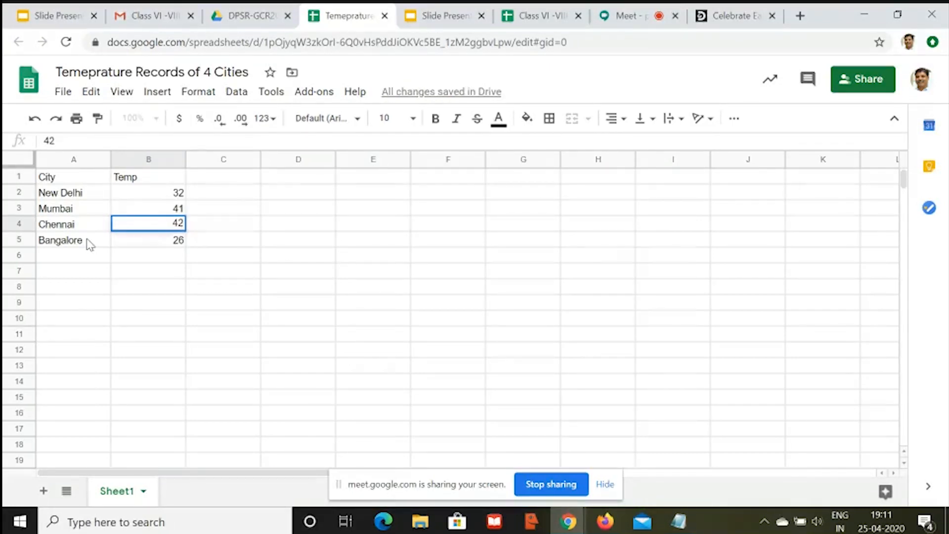
key(Return)
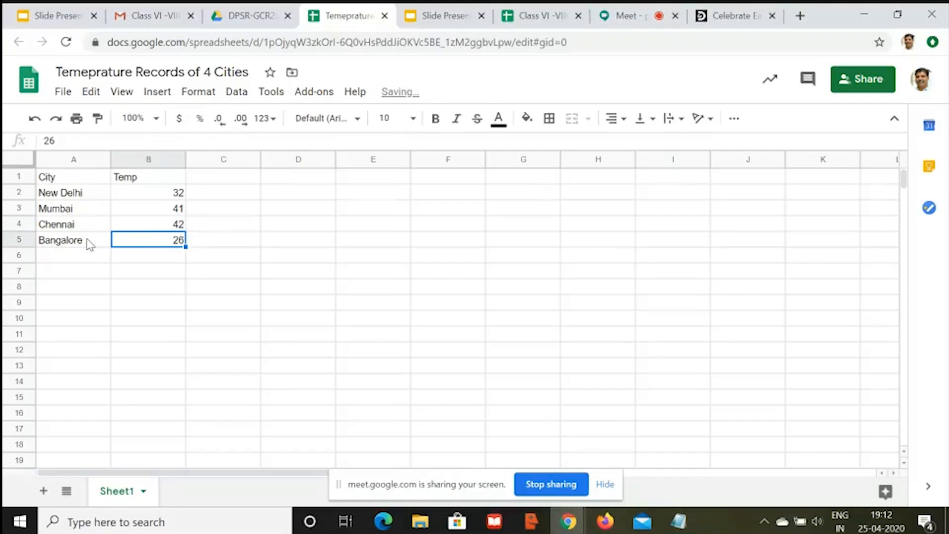
text(24)
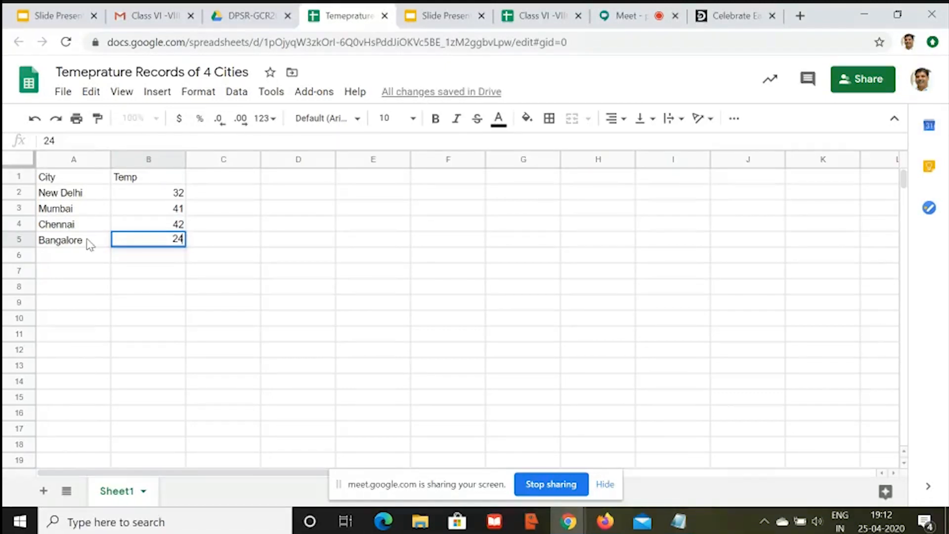
key(Return)
Step: Switch to the slide presentation and update the linked table on slide 9 with the edited spreadsheet data
key(Up)
key(Up)
key(Up)
key(Up)
key(Up)
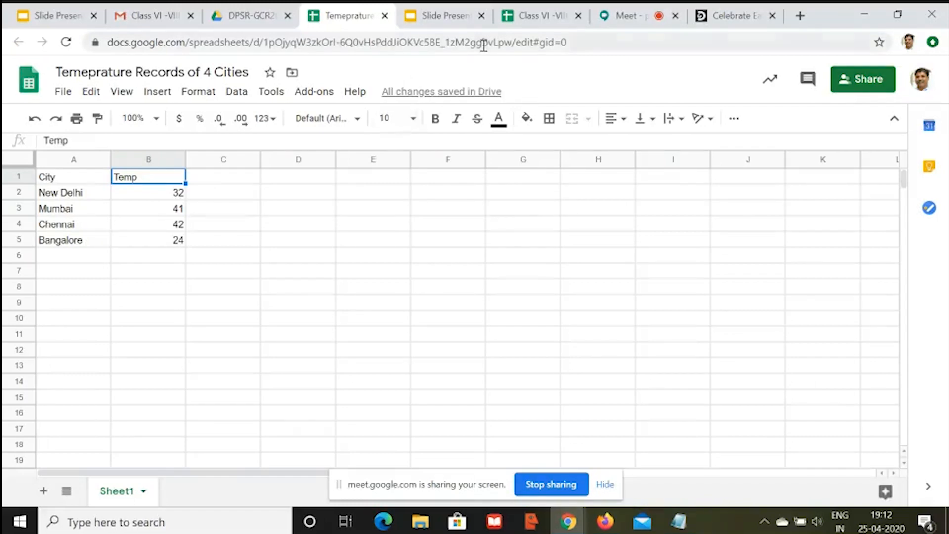
click(448, 16)
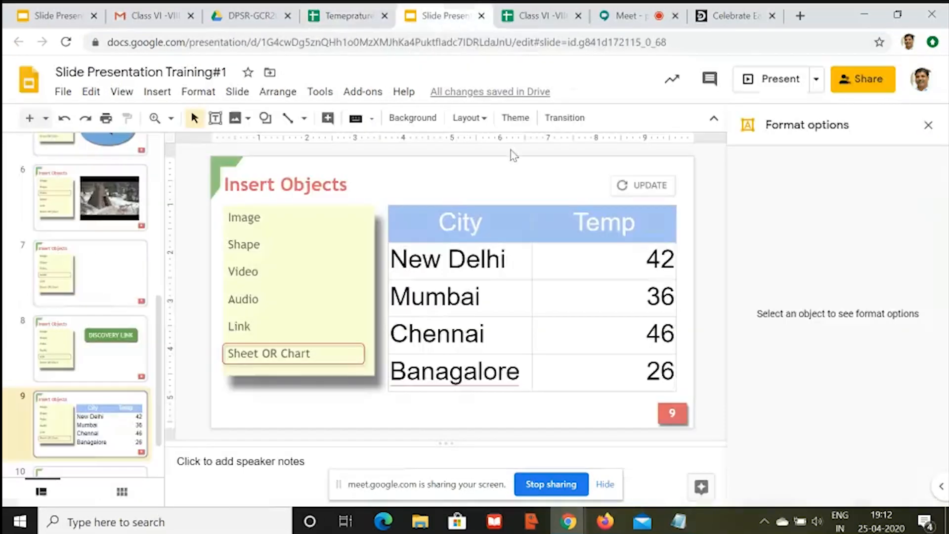
click(643, 187)
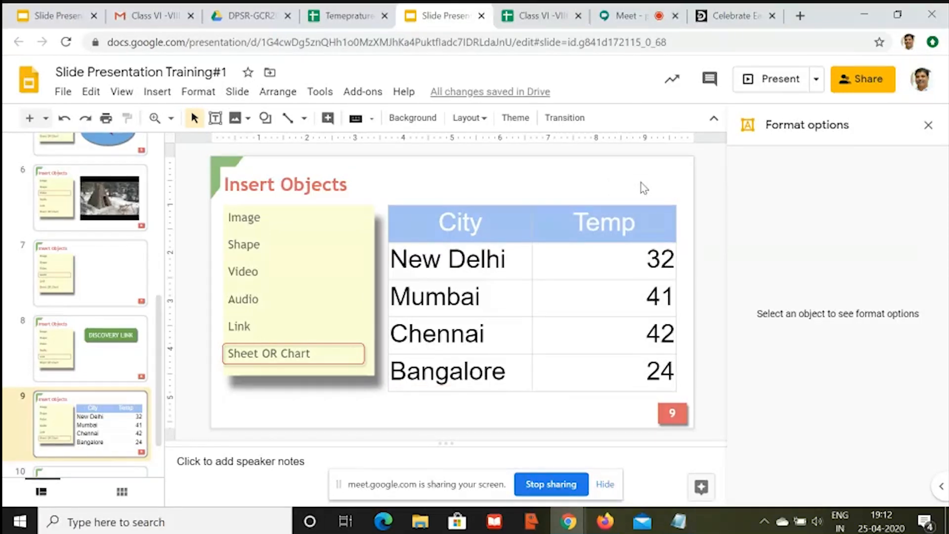
Step: Preview slide 9 in presentation mode, exit, and switch back to the temperature spreadsheet
click(762, 80)
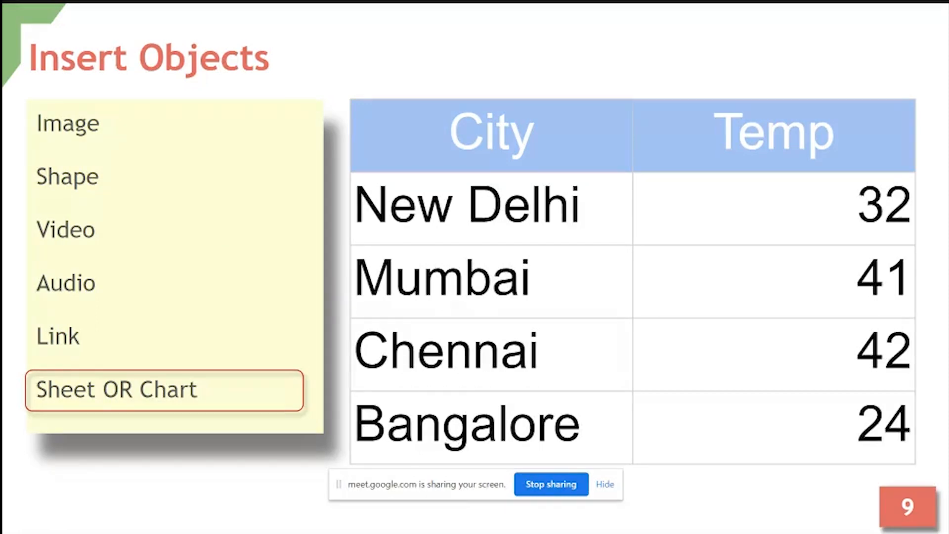
key(Escape)
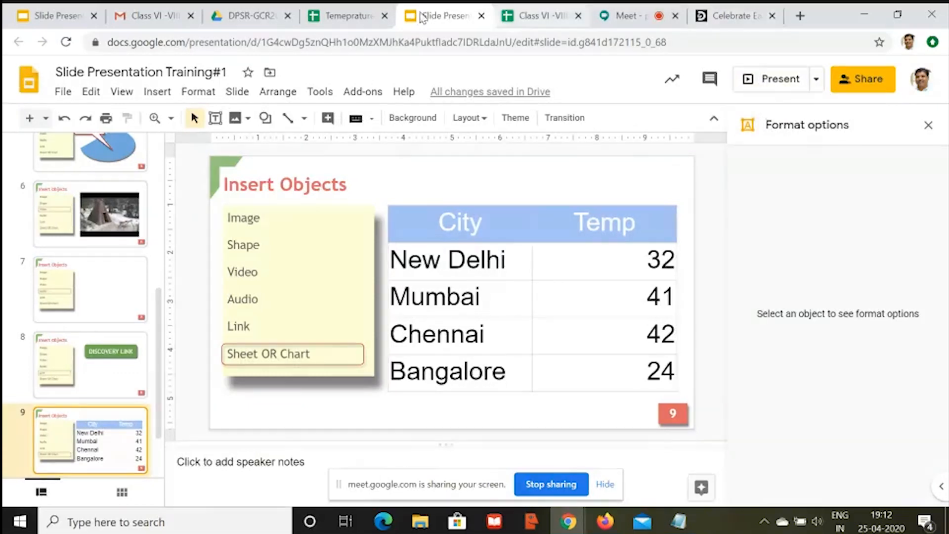
click(363, 13)
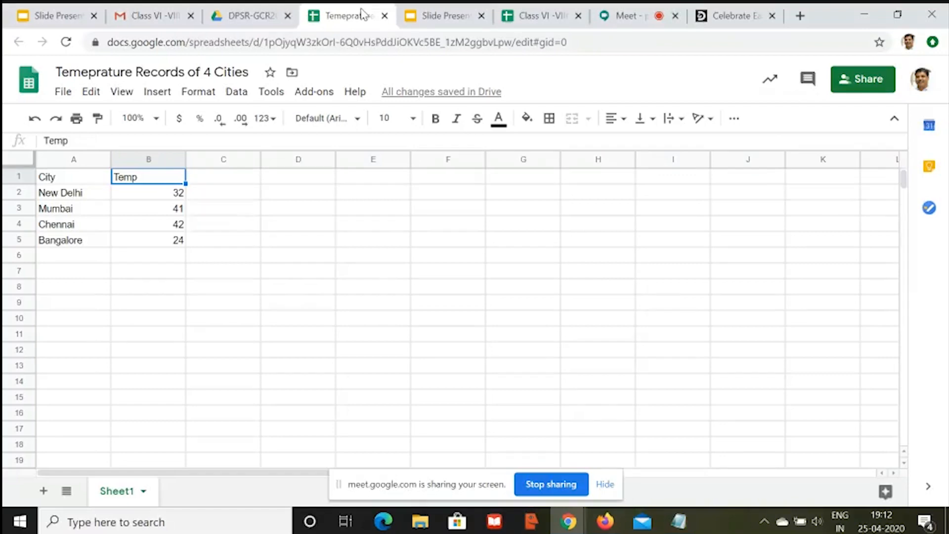
key(Left)
key(shift+Right)
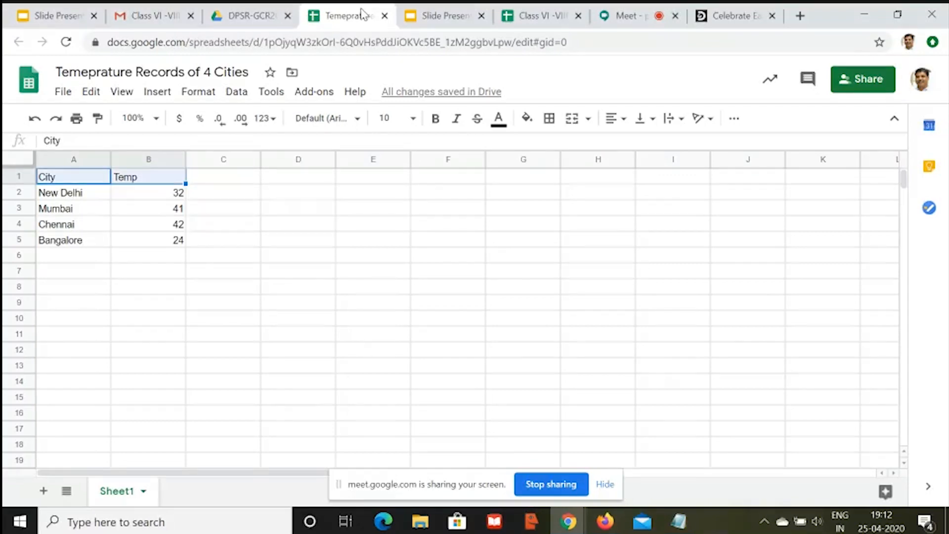
key(shift+Down)
key(shift+Down)
key(shift+Down)
key(shift+Down)
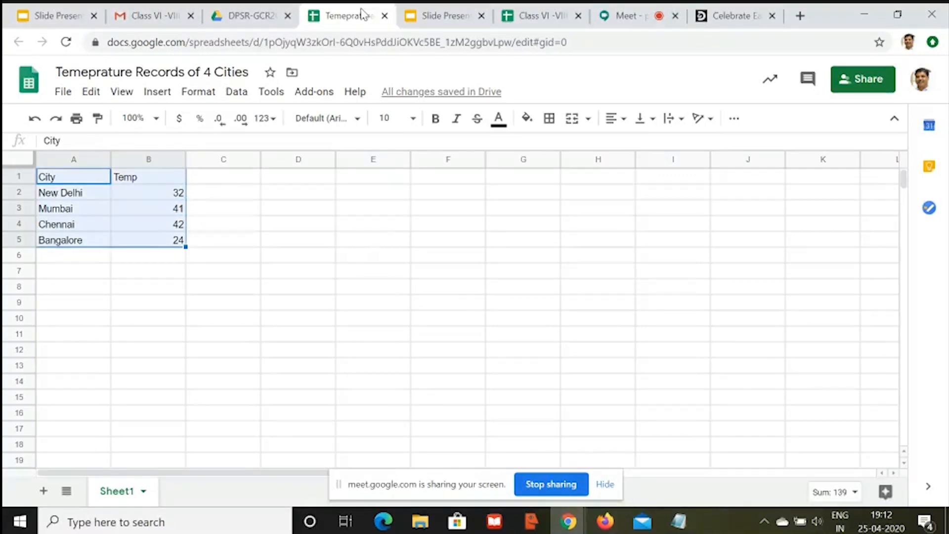
click(157, 92)
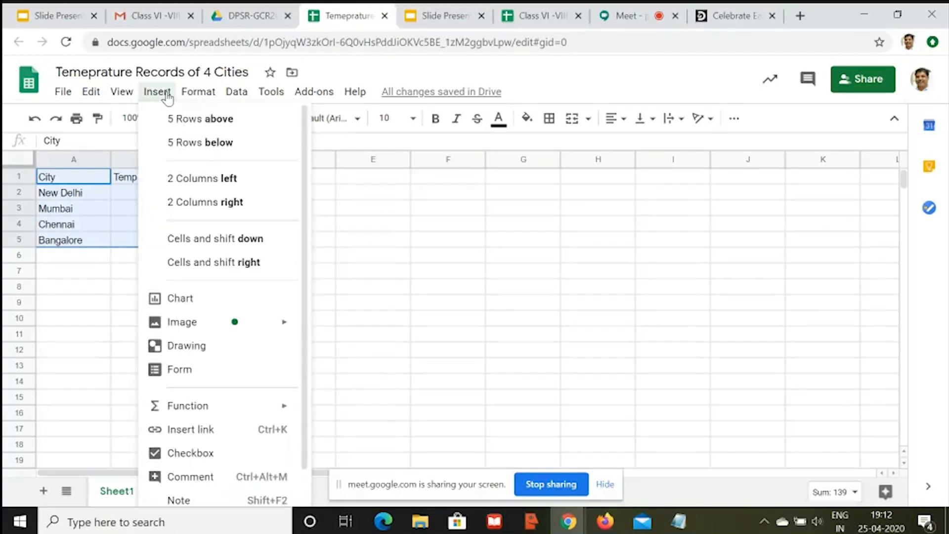
click(70, 206)
Step: Insert a chart based on the City and Temp data in A1:B5
click(64, 194)
key(Up)
key(shift+Right)
key(shift+Right)
key(shift+Left)
key(shift+Down)
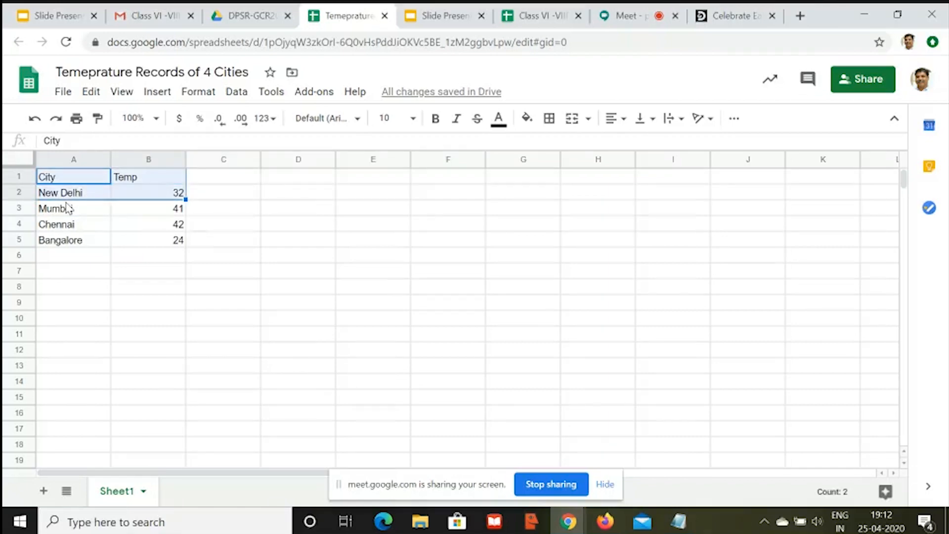
key(shift+Down)
key(shift+Down)
key(shift+Down)
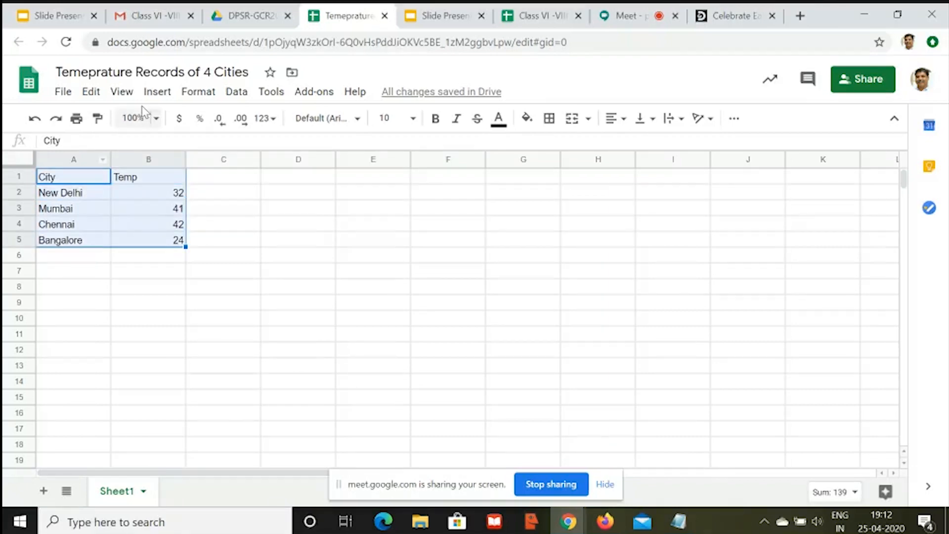
click(157, 93)
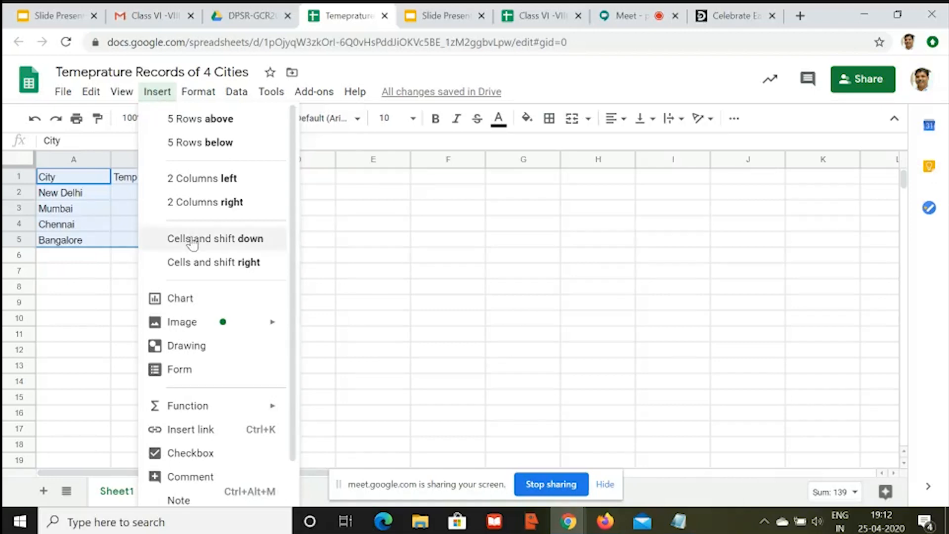
click(192, 300)
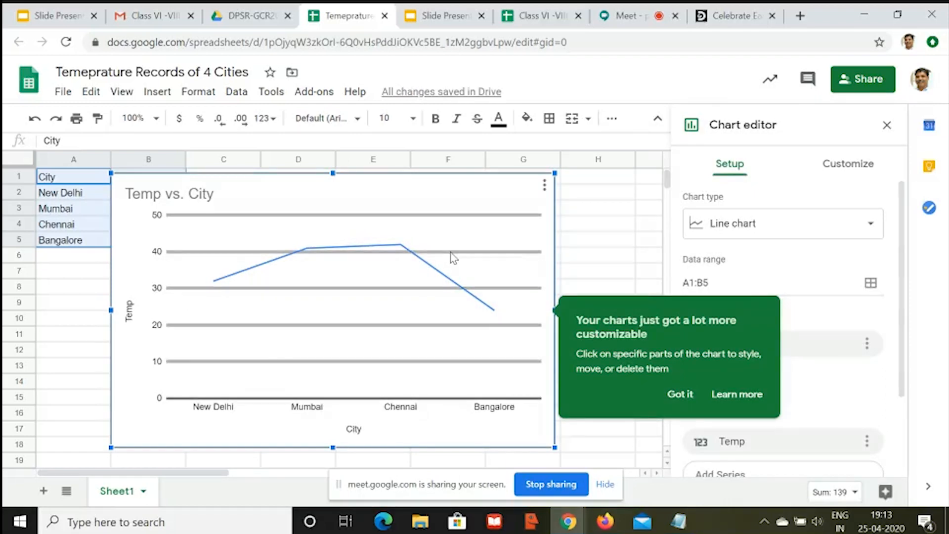
Step: Dismiss the chart customization tip and try the doughnut chart type for the temperature data
click(754, 229)
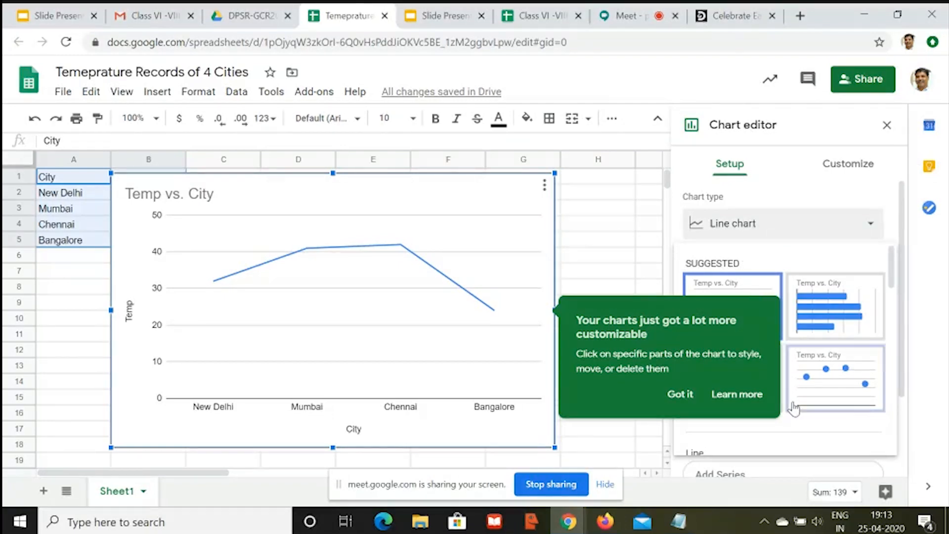
click(678, 395)
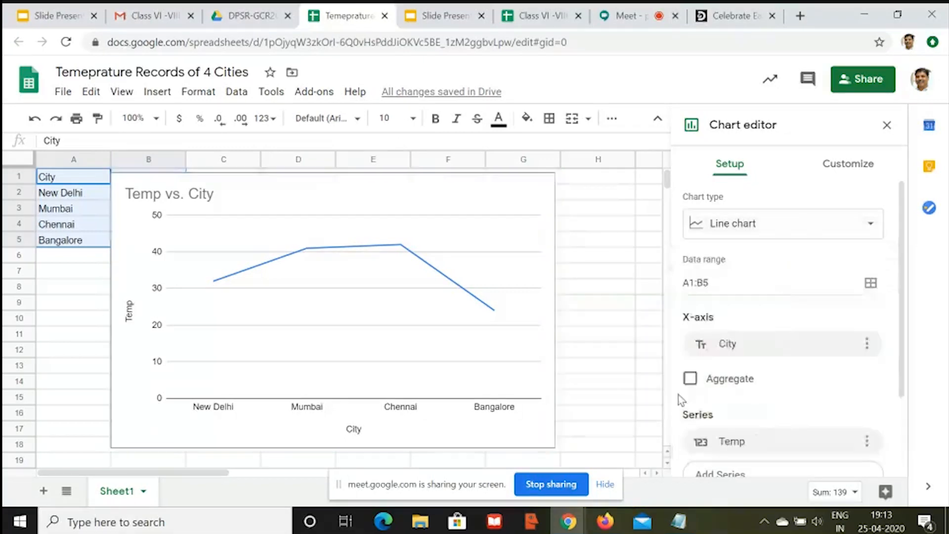
click(753, 224)
drag(891, 288, 892, 376)
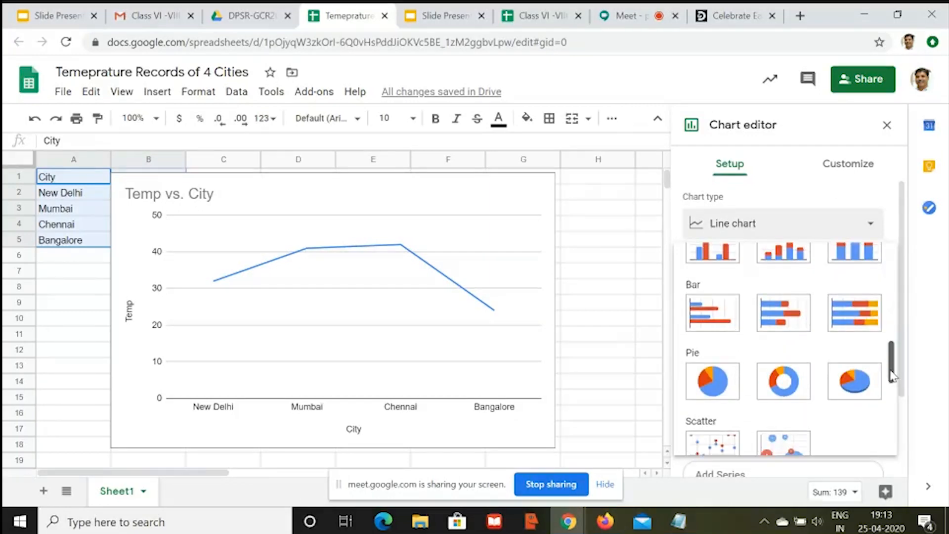
click(775, 388)
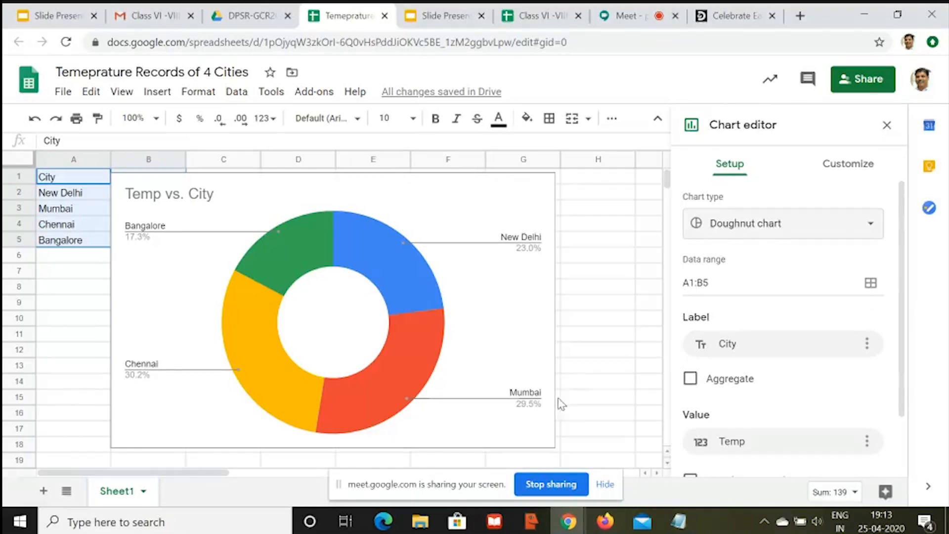
Step: Change the temperature chart to the suggested column chart
click(783, 232)
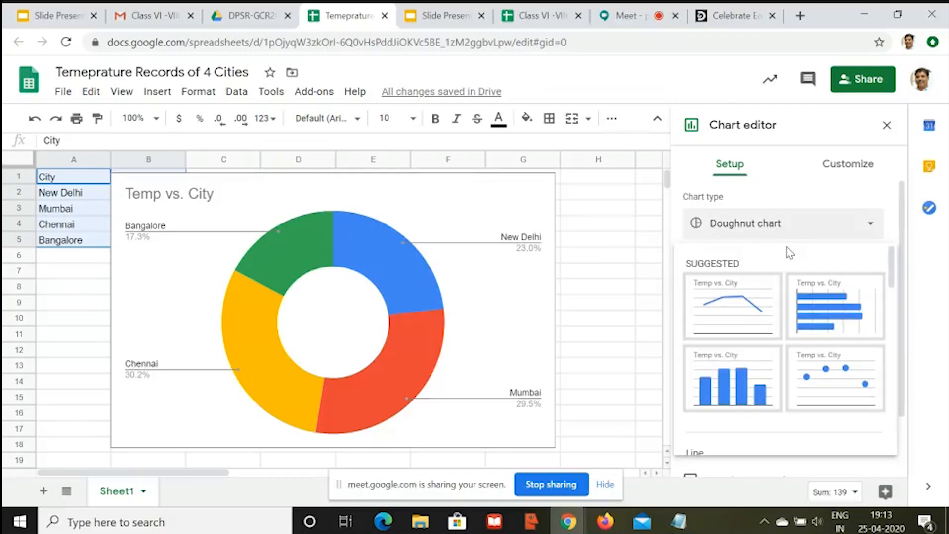
click(749, 376)
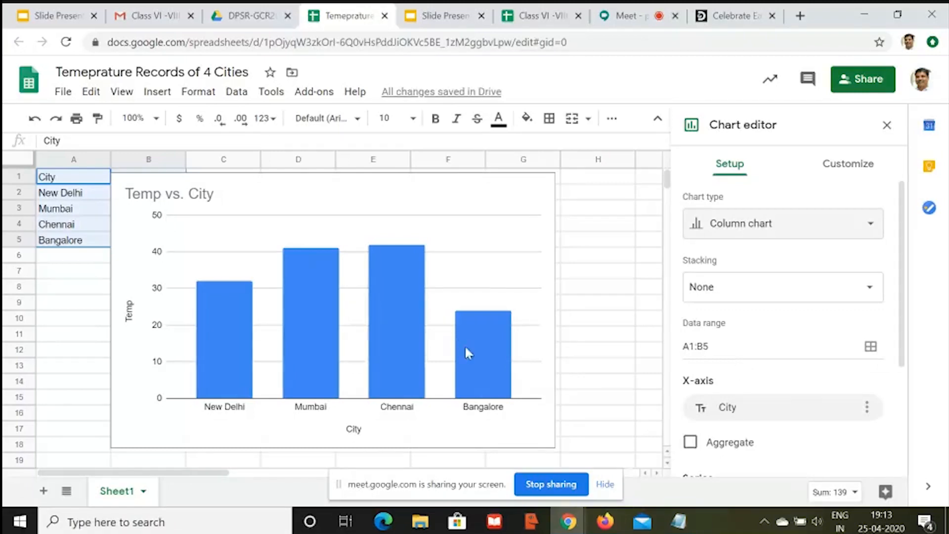
Step: Copy the temperature column chart, switch to the Slide Presentation Training#1 deck, and duplicate slide 9
click(508, 258)
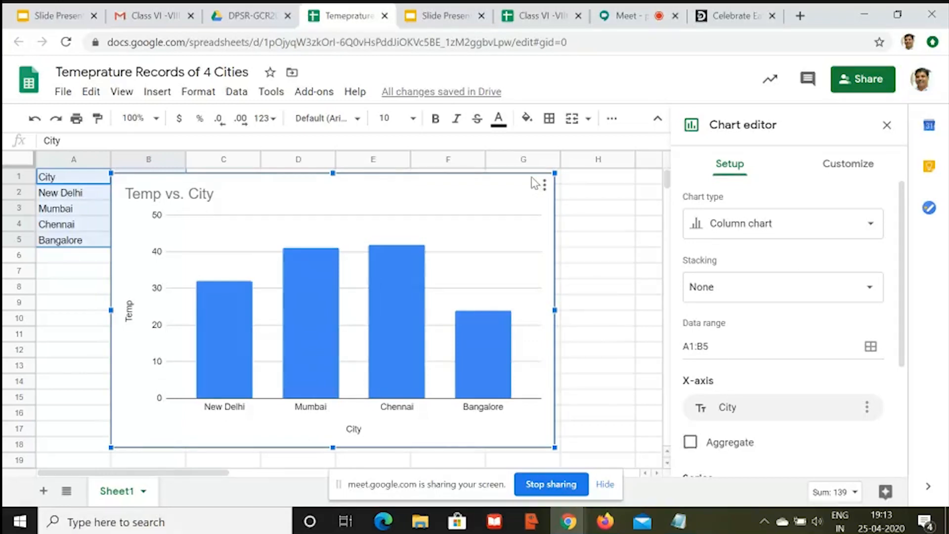
key(ctrl+c)
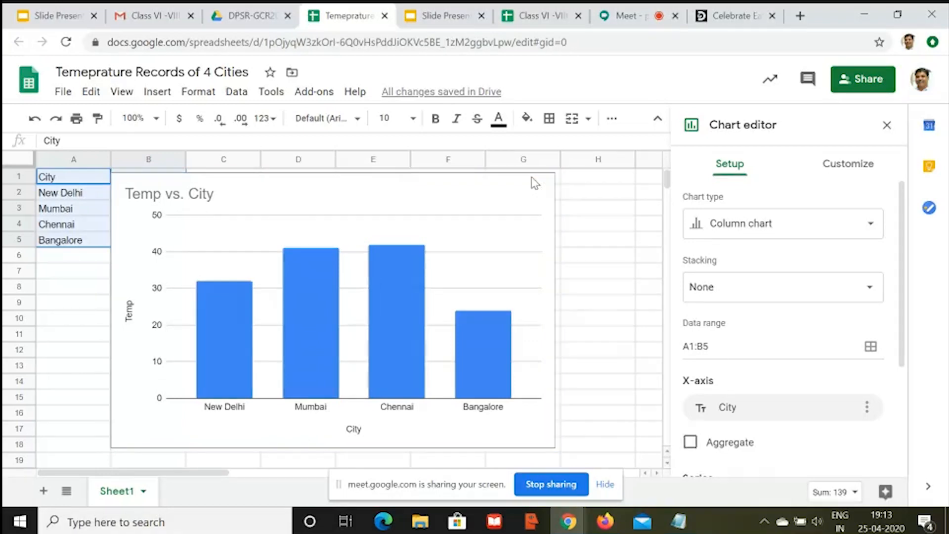
click(446, 18)
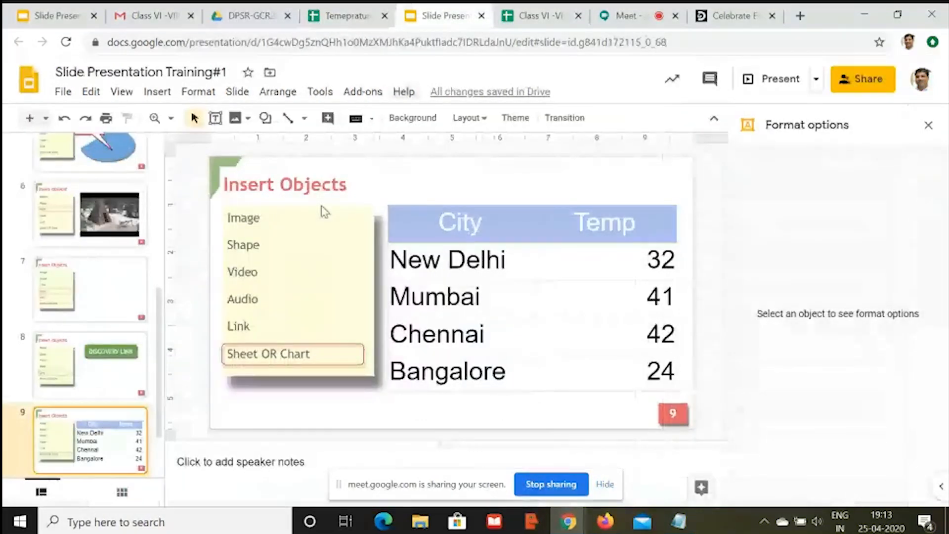
click(238, 93)
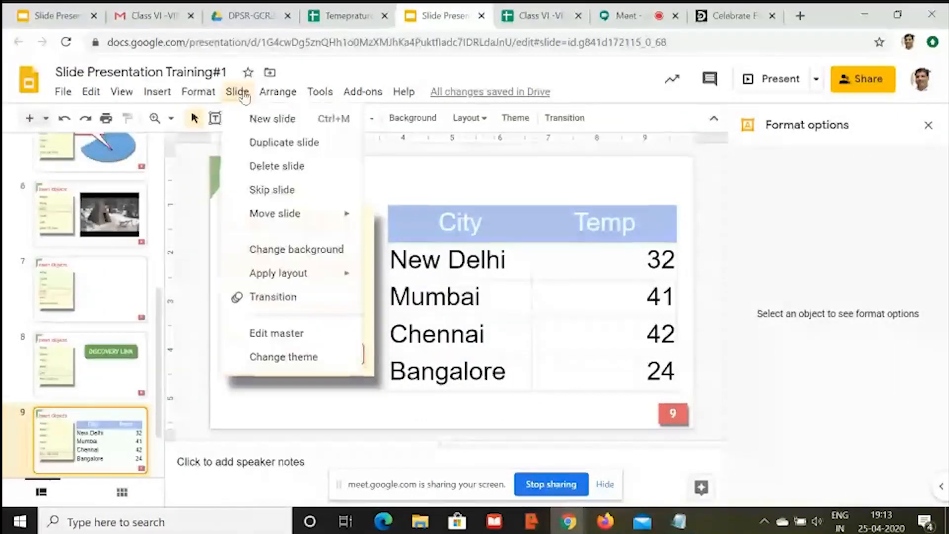
click(270, 143)
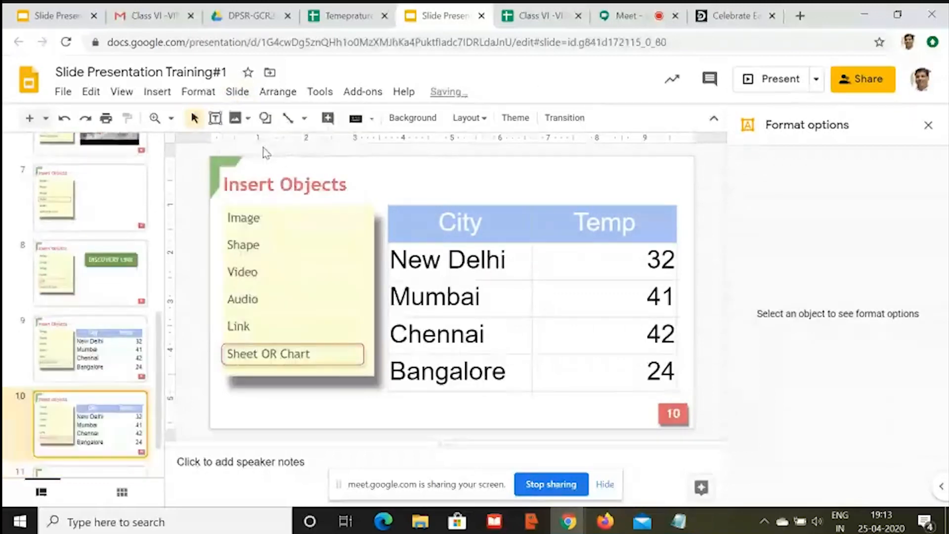
Step: Replace the table on slide 10 with the copied column chart, linked to the spreadsheet
click(441, 208)
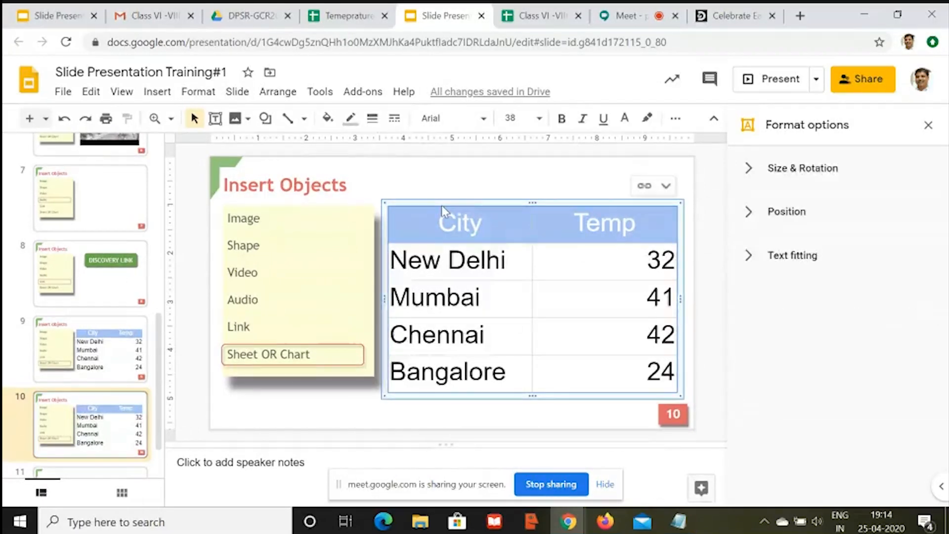
key(Delete)
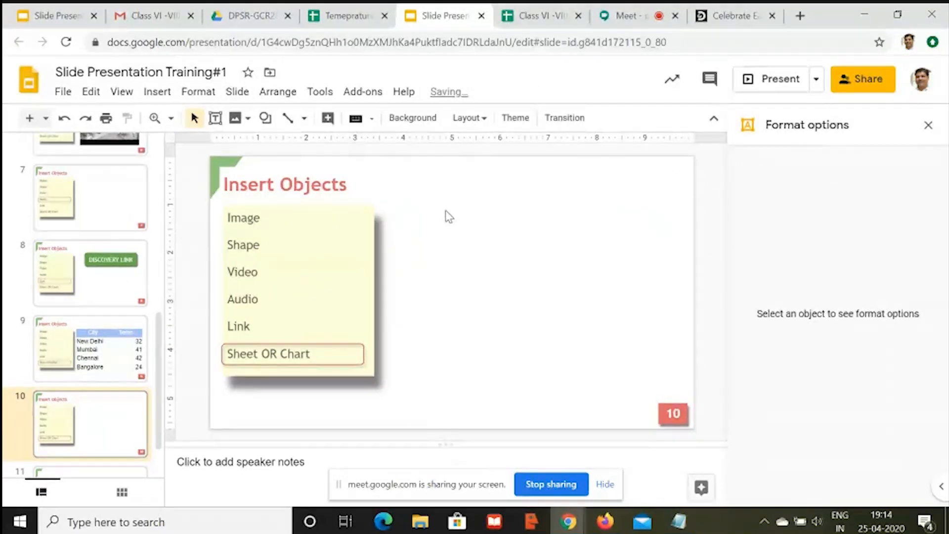
key(ctrl+v)
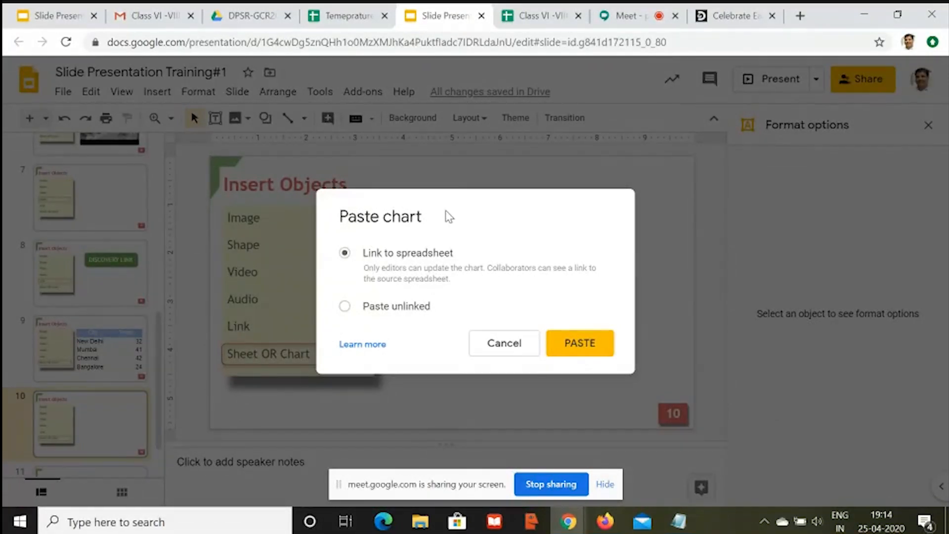
click(556, 341)
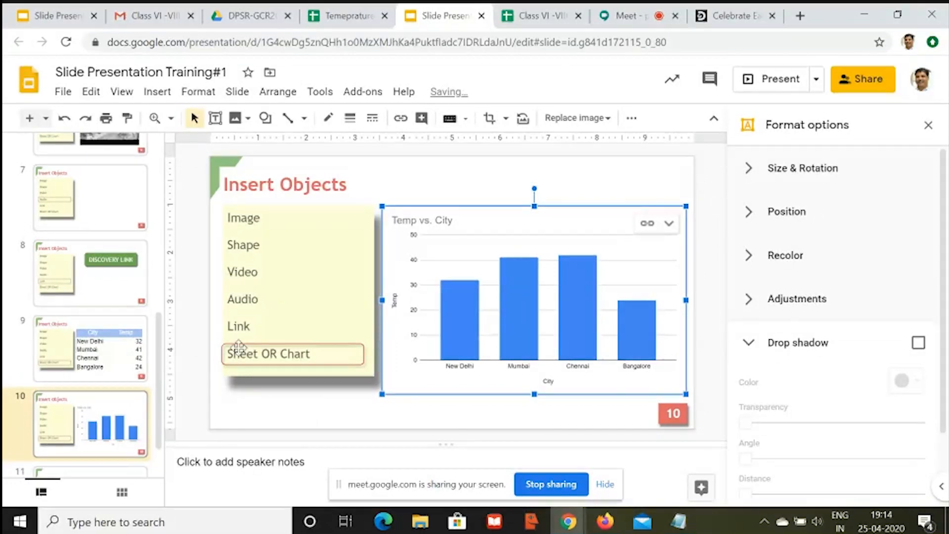
Step: Go back to slide 9 and select all the City and Temp cells of the linked table
click(142, 355)
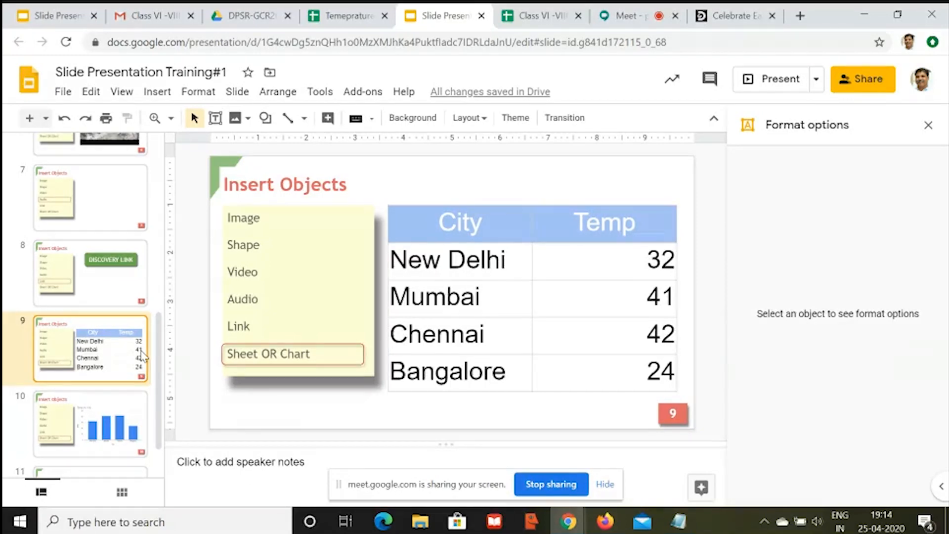
click(80, 439)
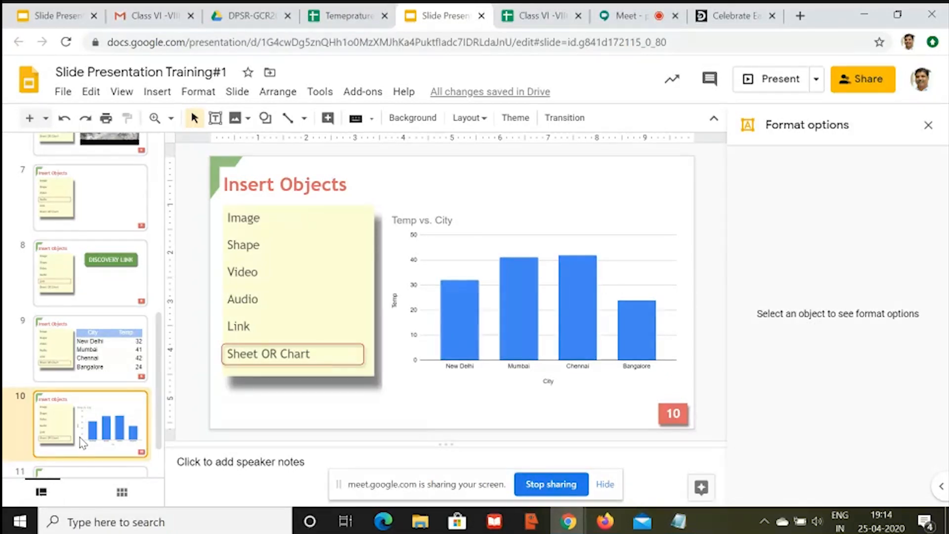
click(62, 360)
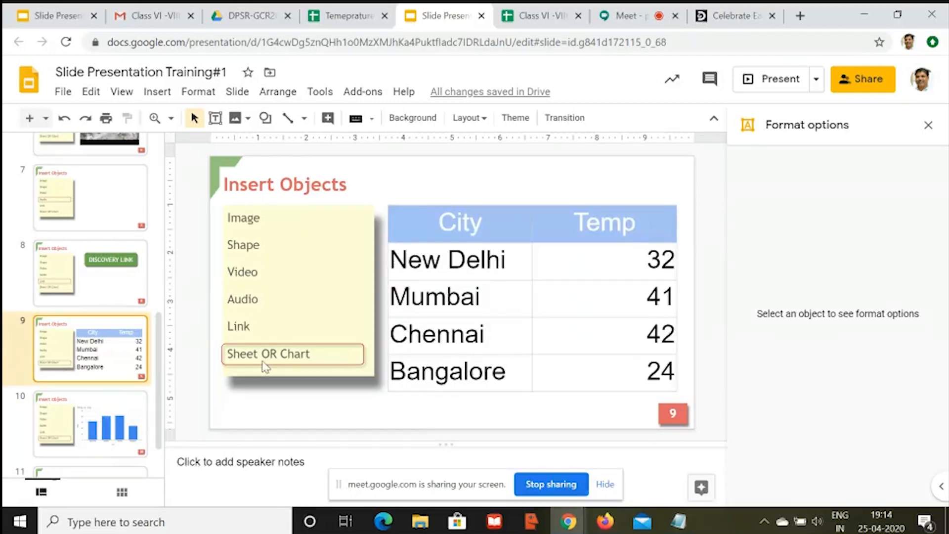
click(478, 309)
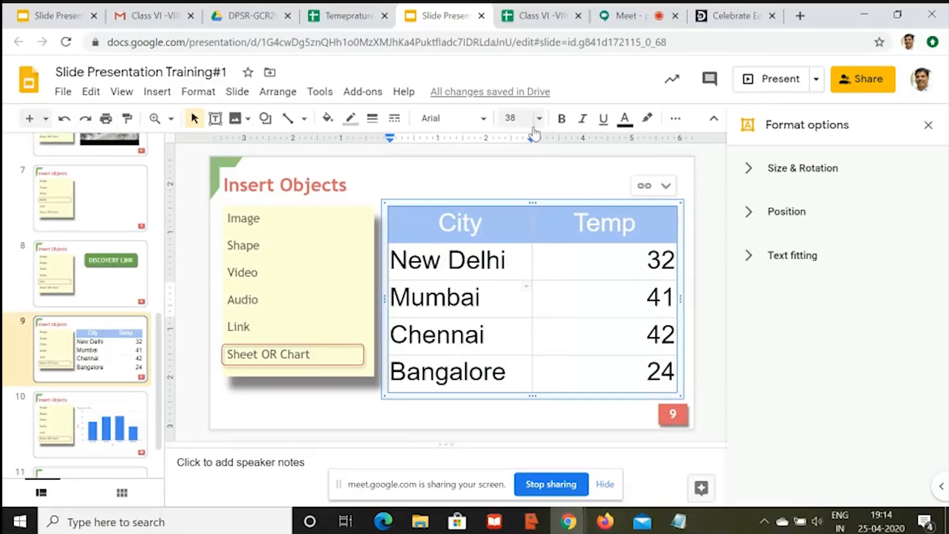
click(441, 224)
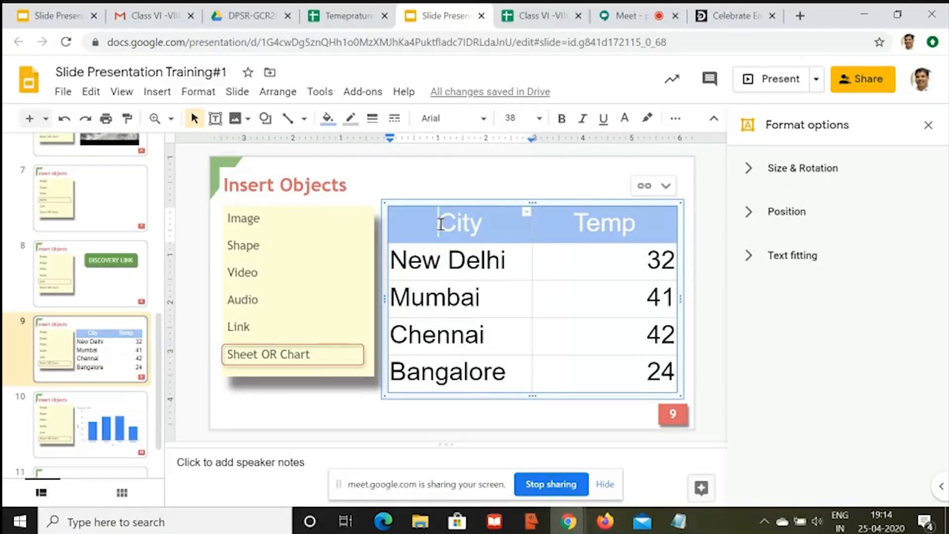
key(shift+Down)
key(shift+Down)
key(shift+Down)
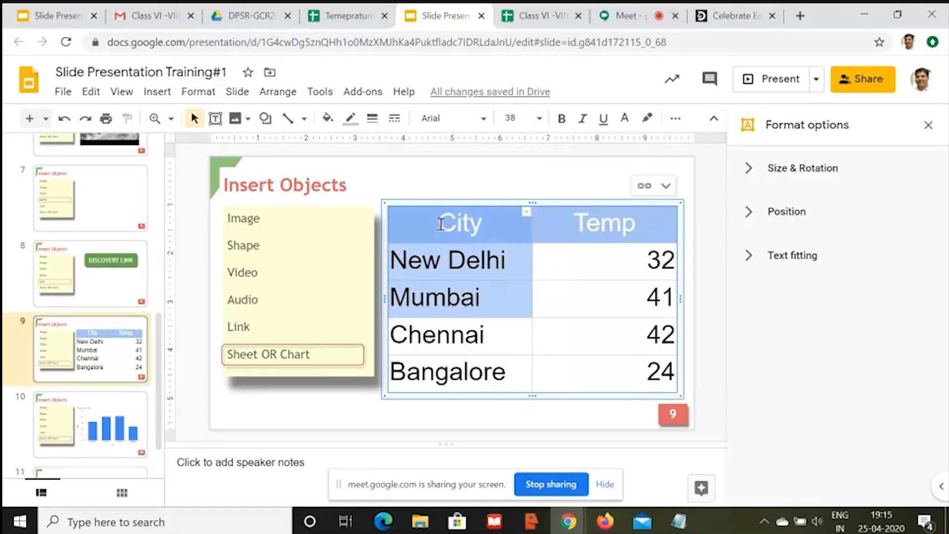
key(shift+Down)
key(shift+Right)
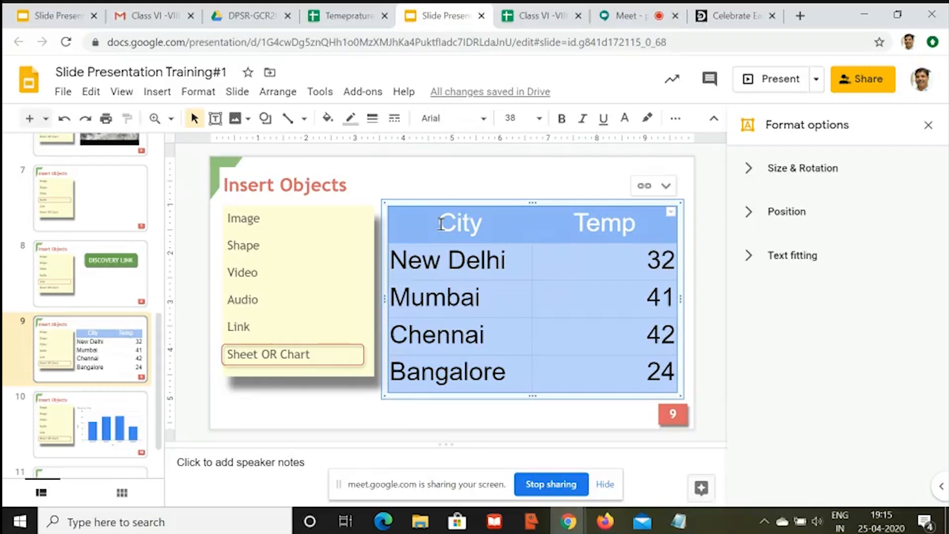
Step: Try enlarging the selected table text to size 48, and bring it back down to size 38
key(ctrl+shift+period)
key(ctrl+shift+period)
key(ctrl+shift+period)
key(ctrl+shift+period)
key(ctrl+shift+period)
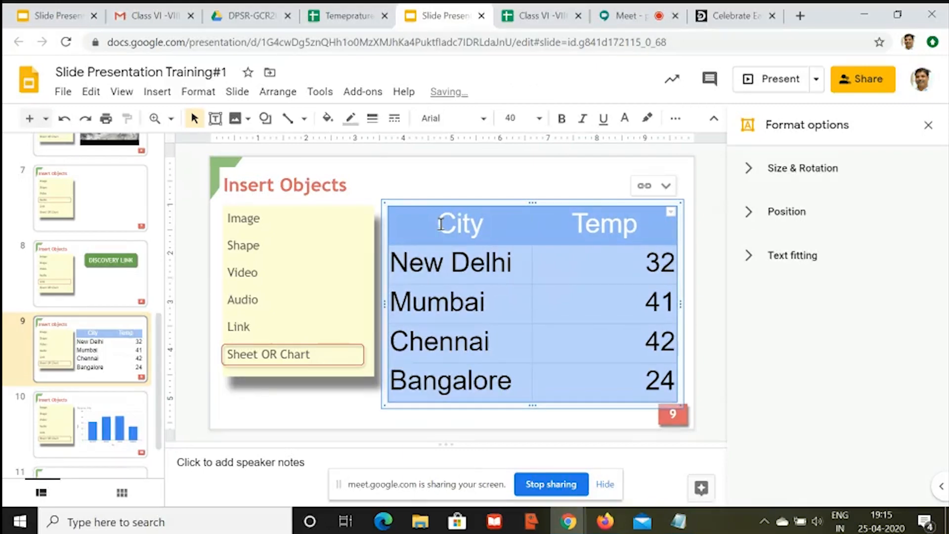
key(ctrl+shift+period)
key(ctrl+shift+period)
key(ctrl+shift+period)
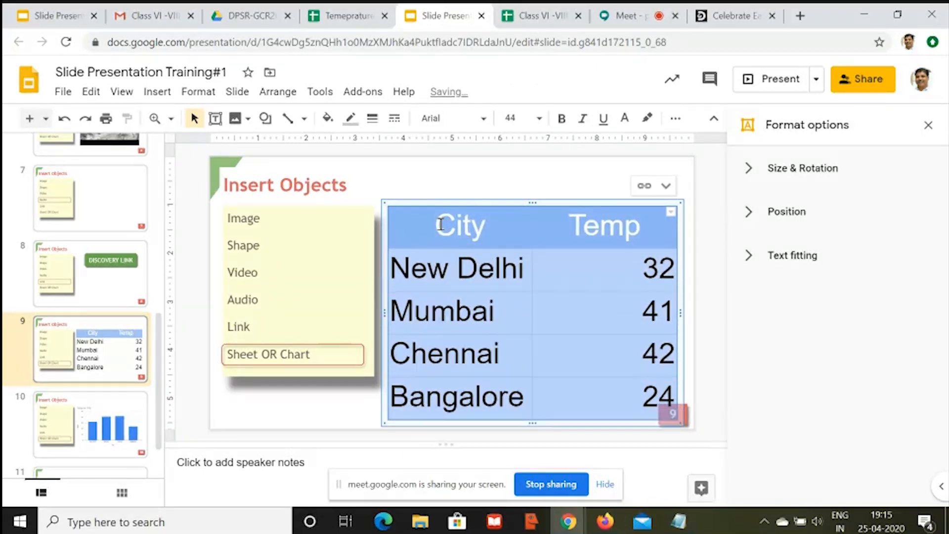
key(ctrl+shift+period)
key(ctrl+shift+period)
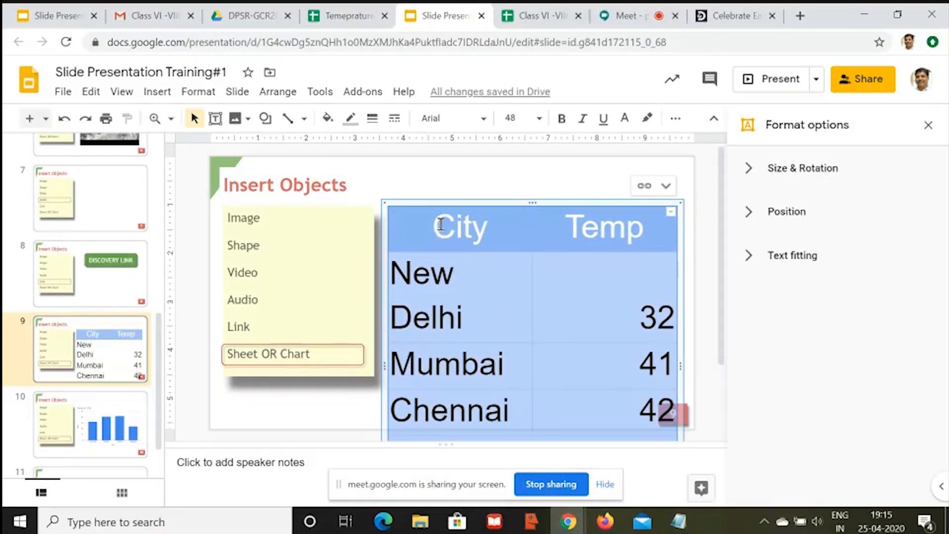
key(ctrl+shift+comma)
key(ctrl+shift+comma)
key(ctrl+shift+comma)
key(ctrl+shift+comma)
key(ctrl+shift+comma)
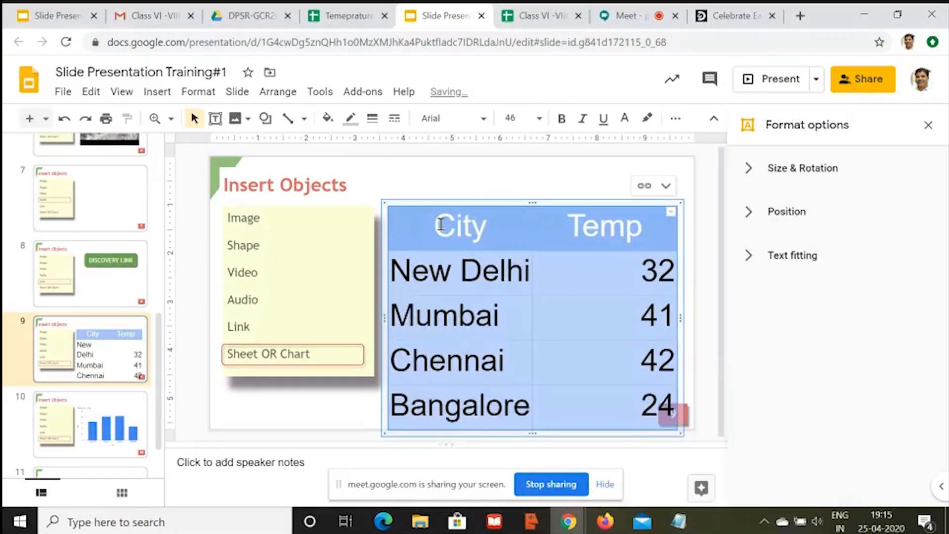
key(ctrl+shift+comma)
key(ctrl+shift+comma)
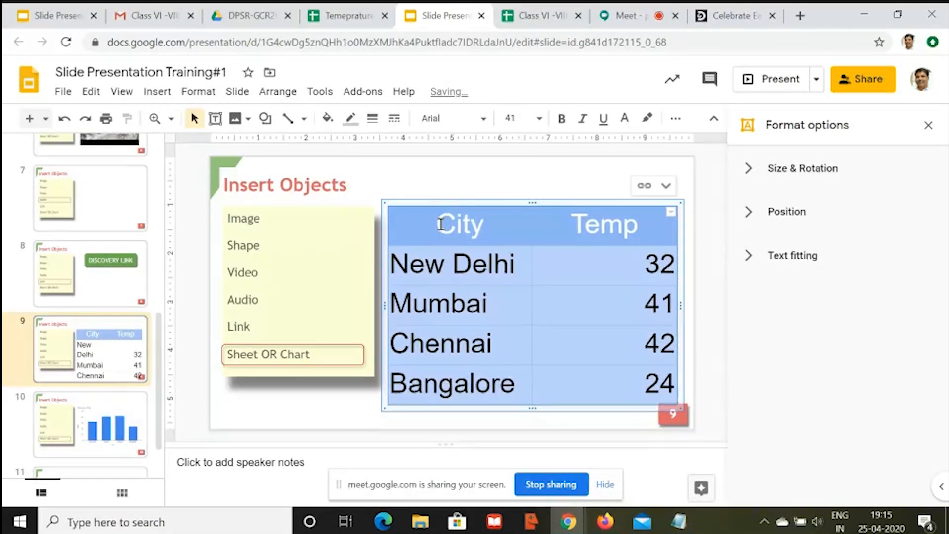
key(ctrl+shift+comma)
key(ctrl+shift+comma)
key(ctrl+shift+comma)
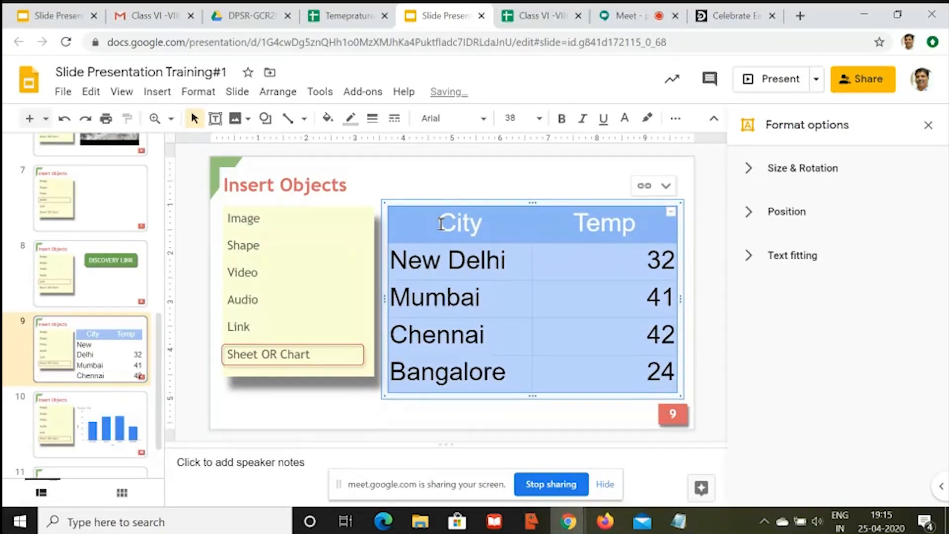
key(ctrl+shift+comma)
key(ctrl+shift+comma)
key(ctrl+shift+comma)
key(ctrl+shift+period)
key(ctrl+shift+period)
key(ctrl+shift+period)
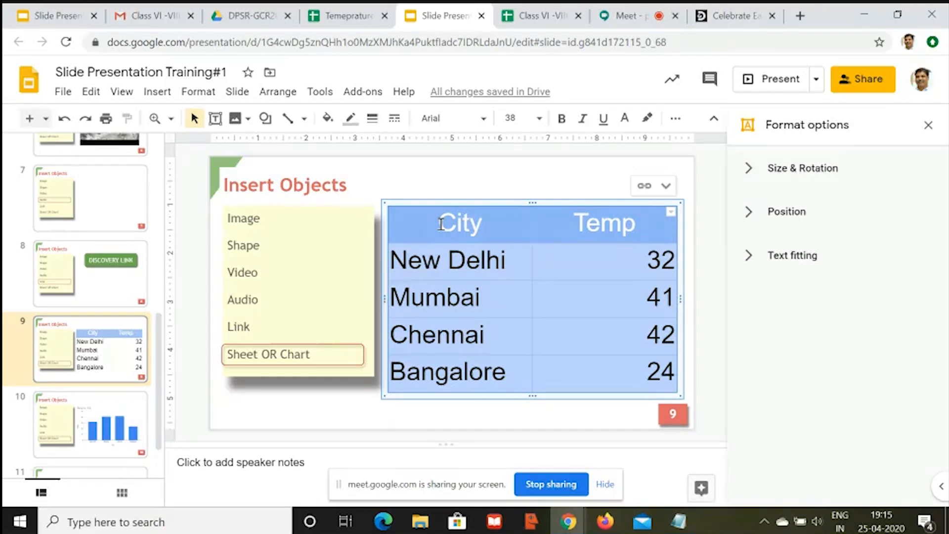
Step: Set the font of the selected table text to Trebuchet MS
click(482, 121)
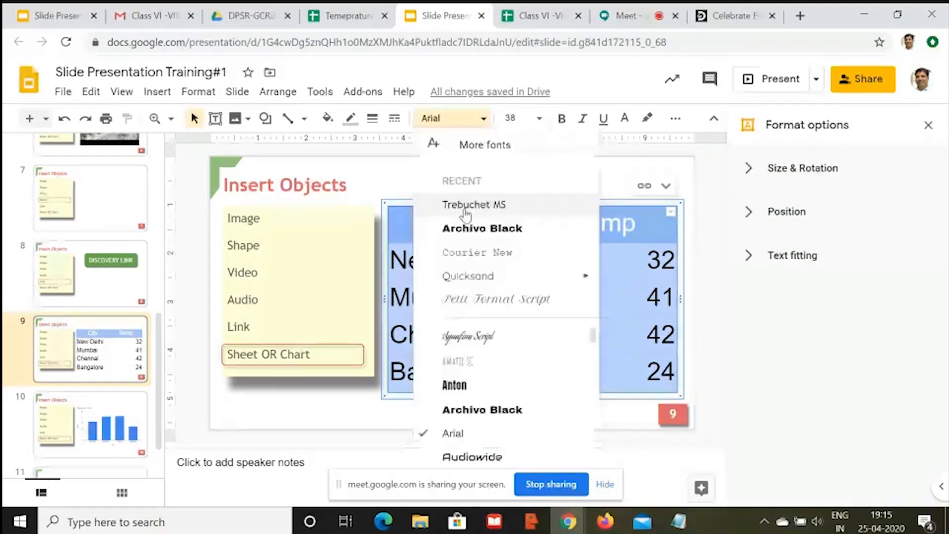
click(465, 213)
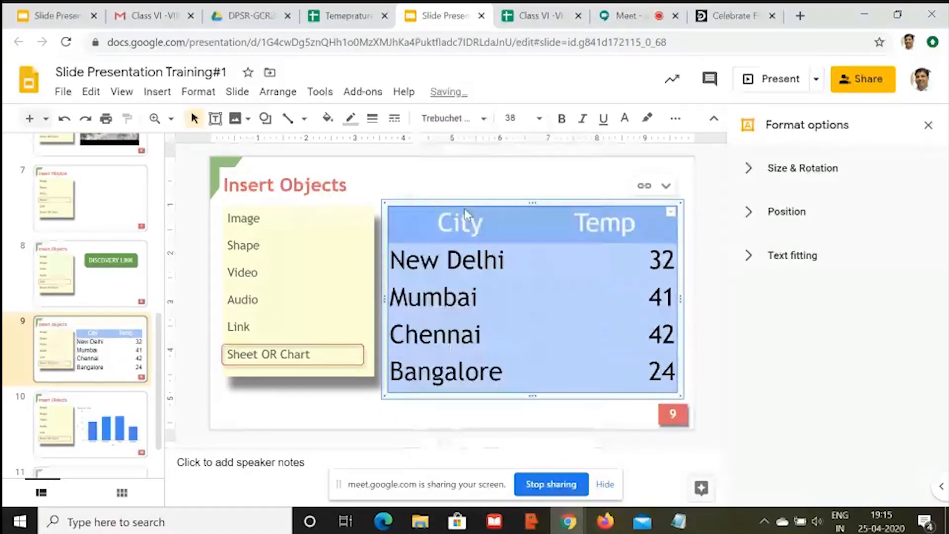
Step: Duplicate slide 10 and delete the column chart from the copy
click(40, 423)
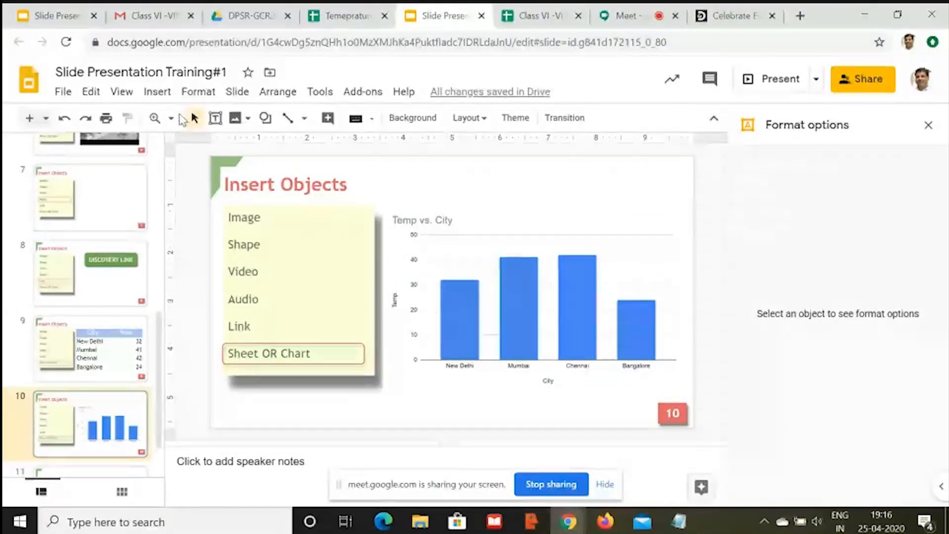
click(237, 91)
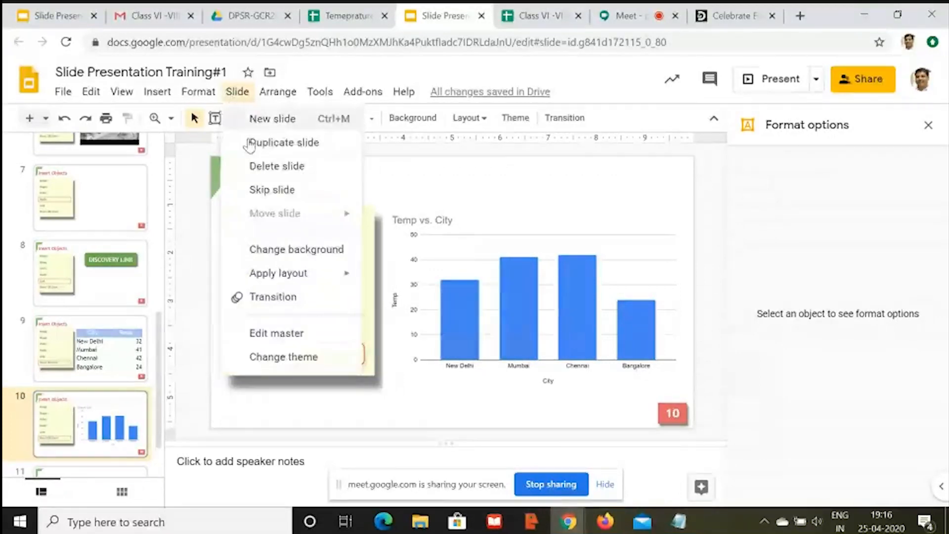
click(251, 143)
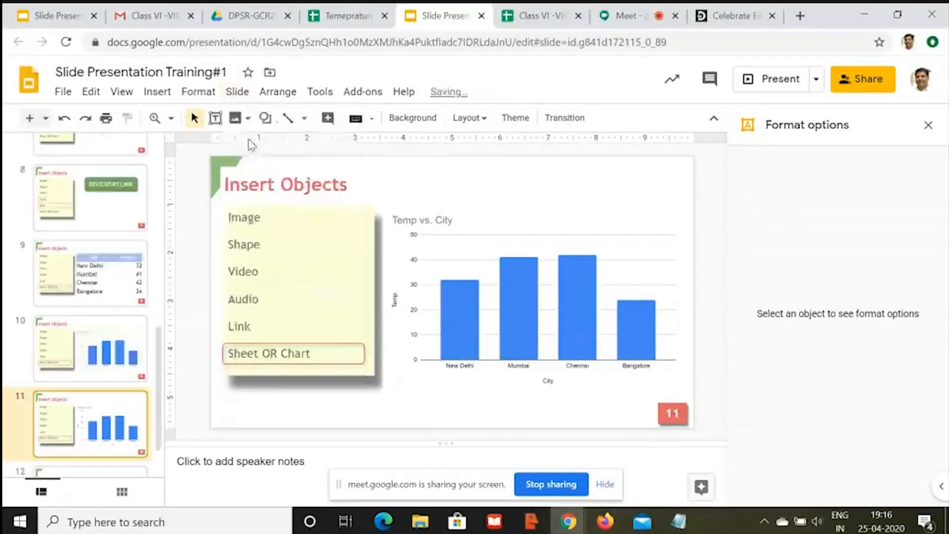
click(554, 271)
key(Delete)
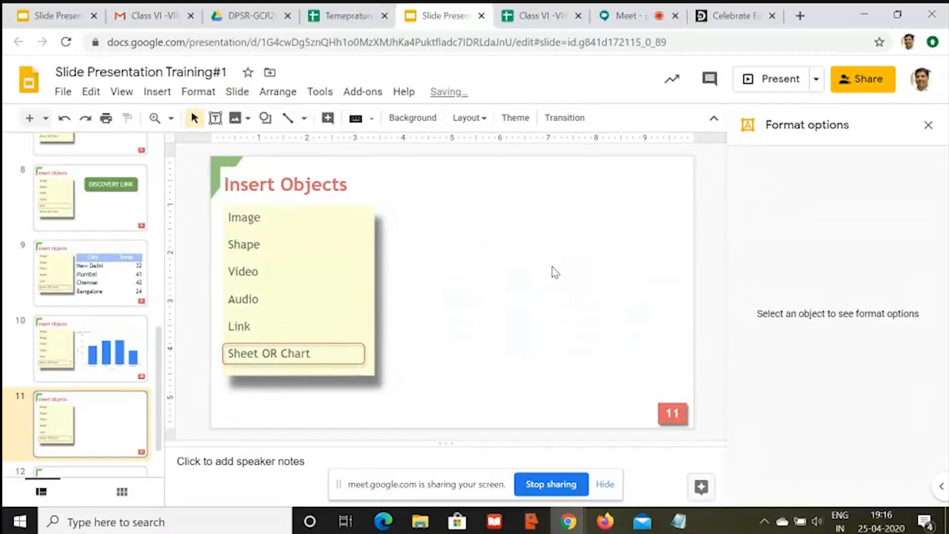
Step: Change the title of slide 11 to "Insert Diagram and Word Art"
click(290, 185)
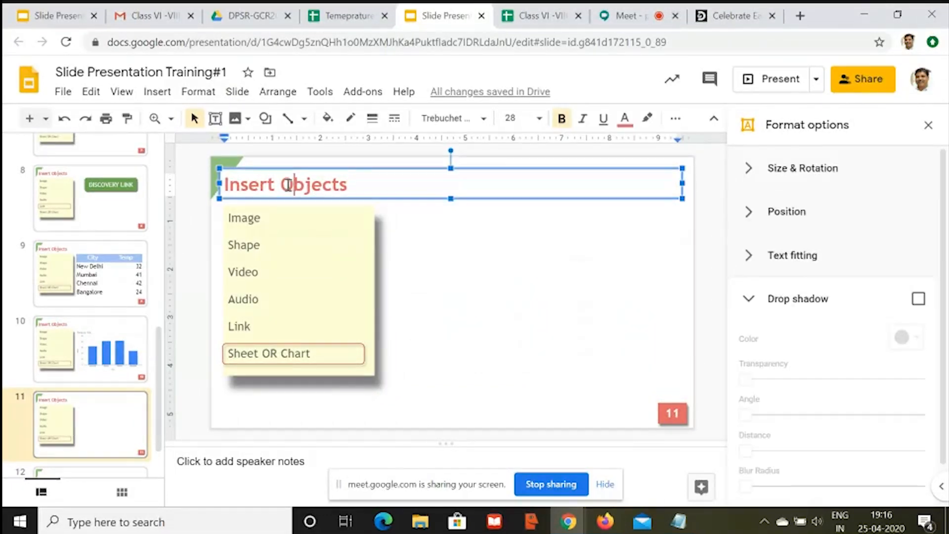
click(159, 92)
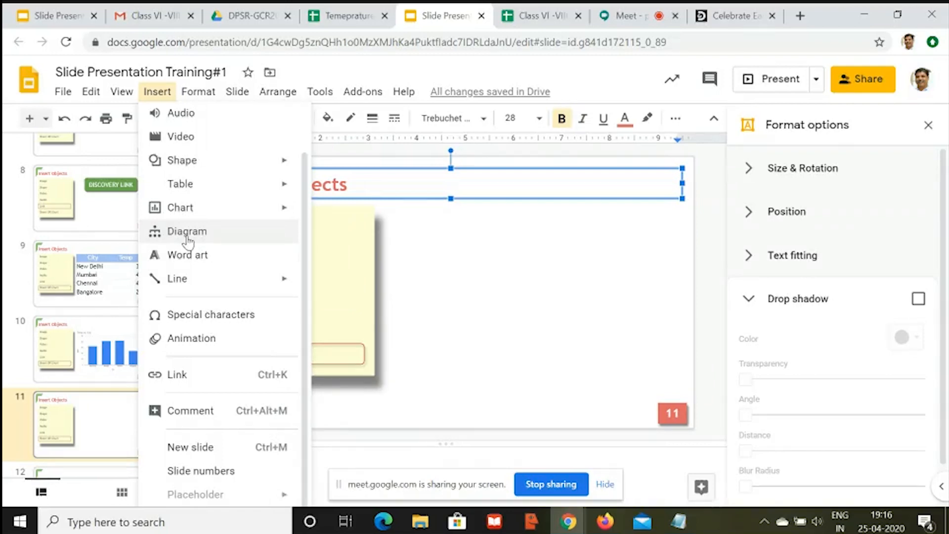
click(384, 190)
key(BackSpace)
key(BackSpace)
key(BackSpace)
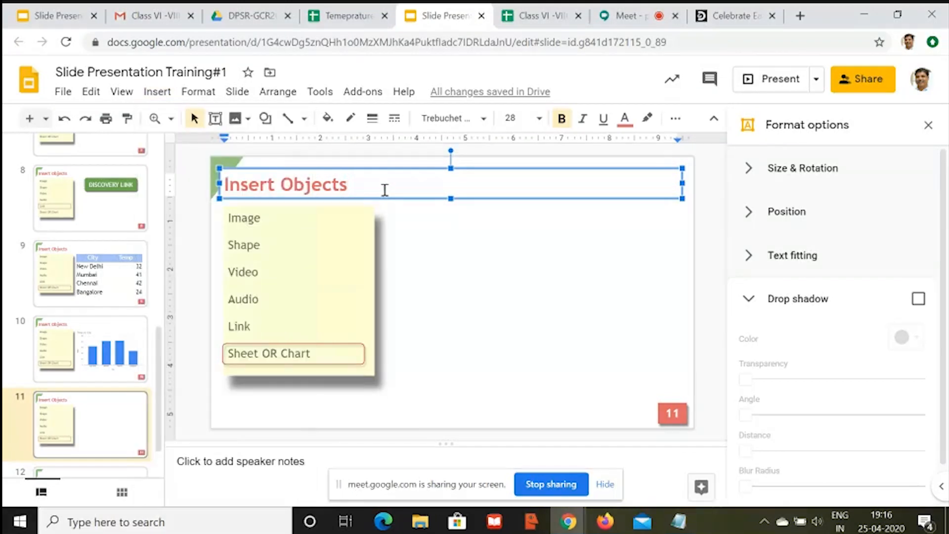
key(BackSpace)
key(BackSpace)
key(BackSpace)
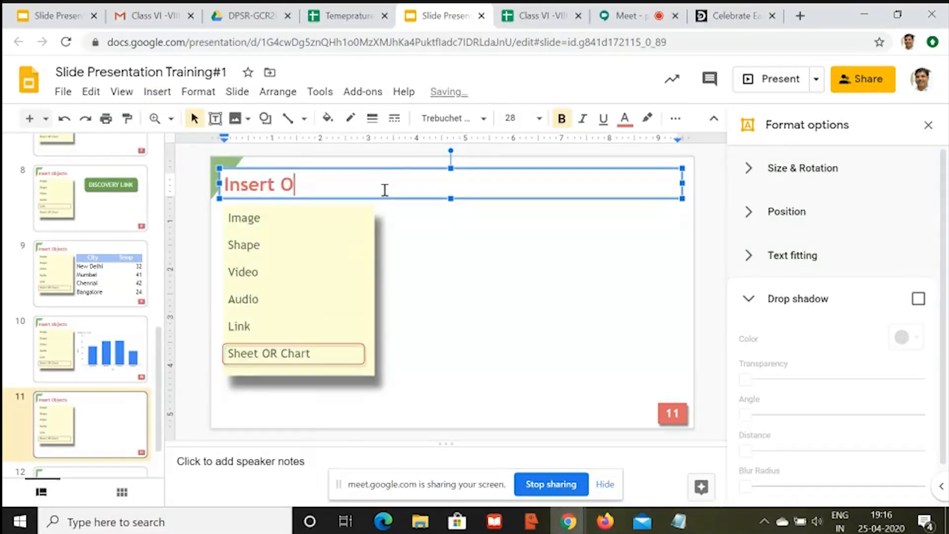
key(BackSpace)
text(Diagram)
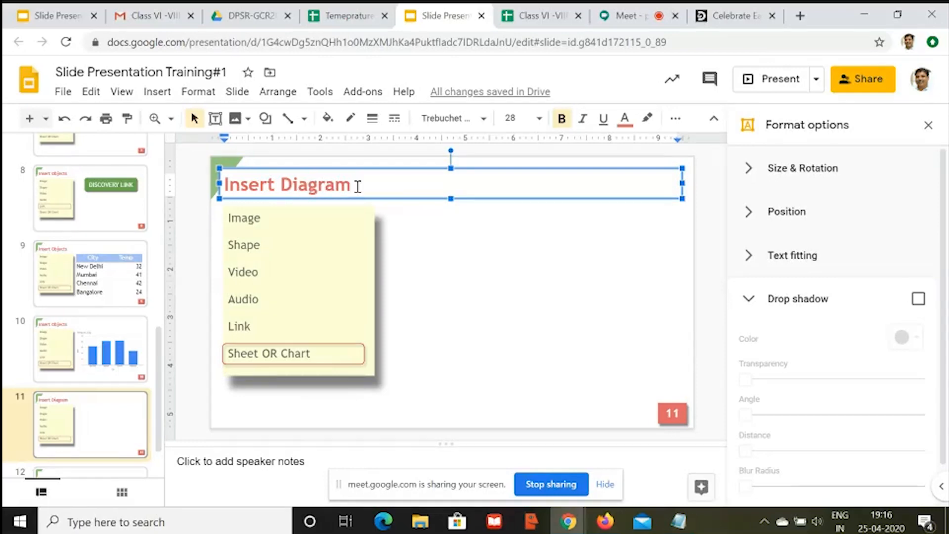
text( and )
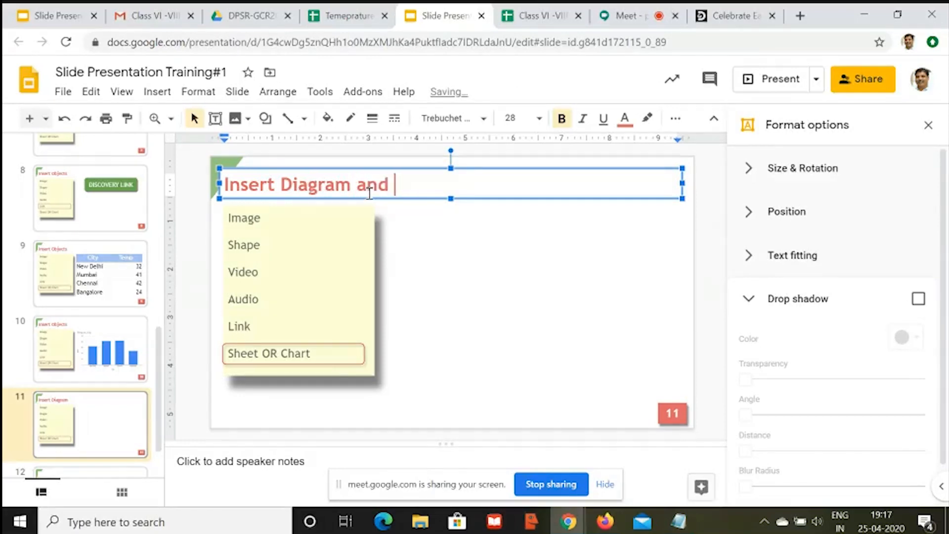
text(Word Art)
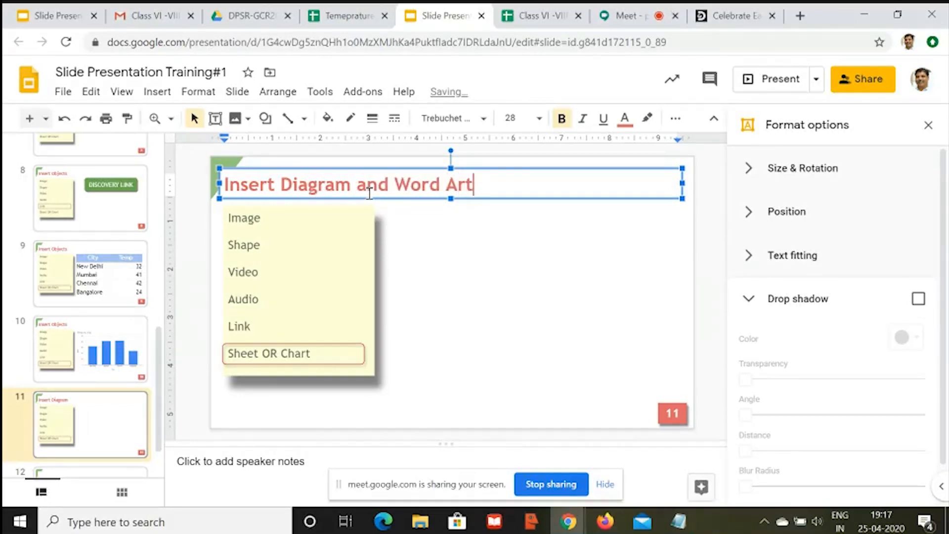